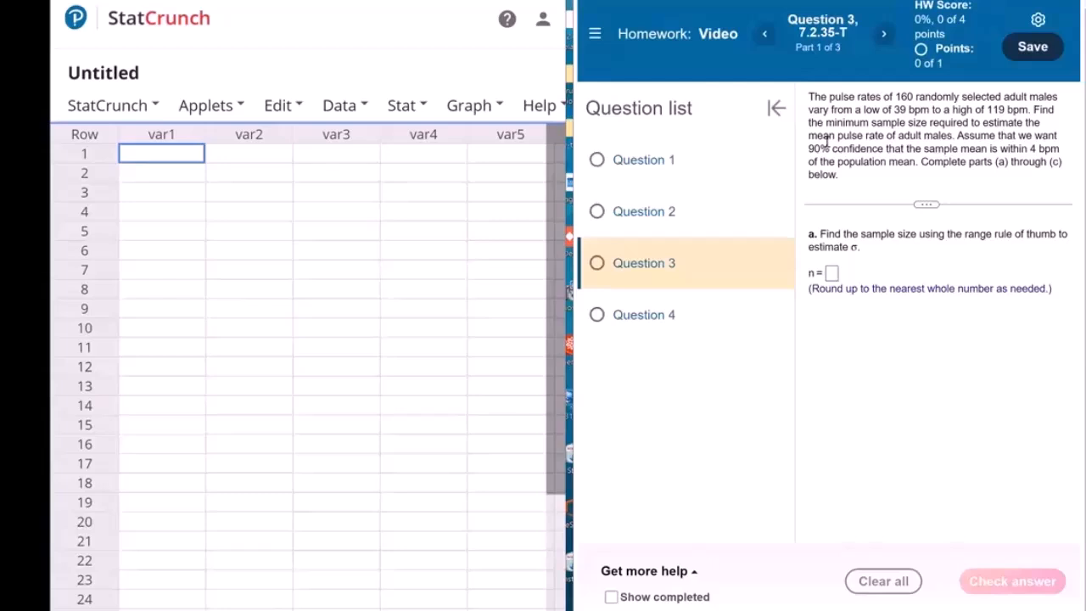
Open the width/sample size calculator for a one-sample T confidence interval
click(407, 105)
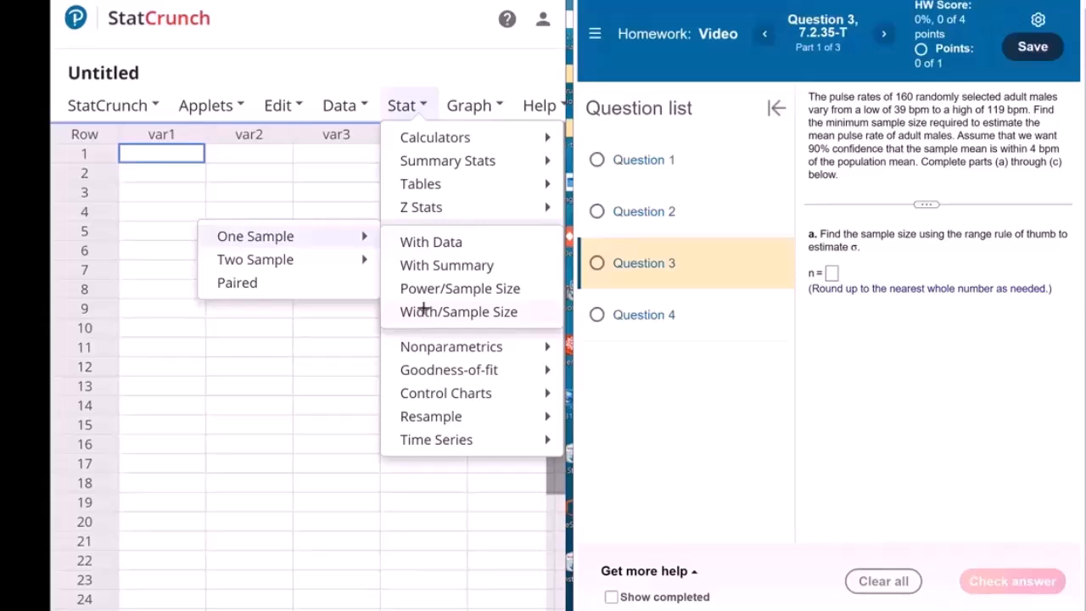
click(424, 310)
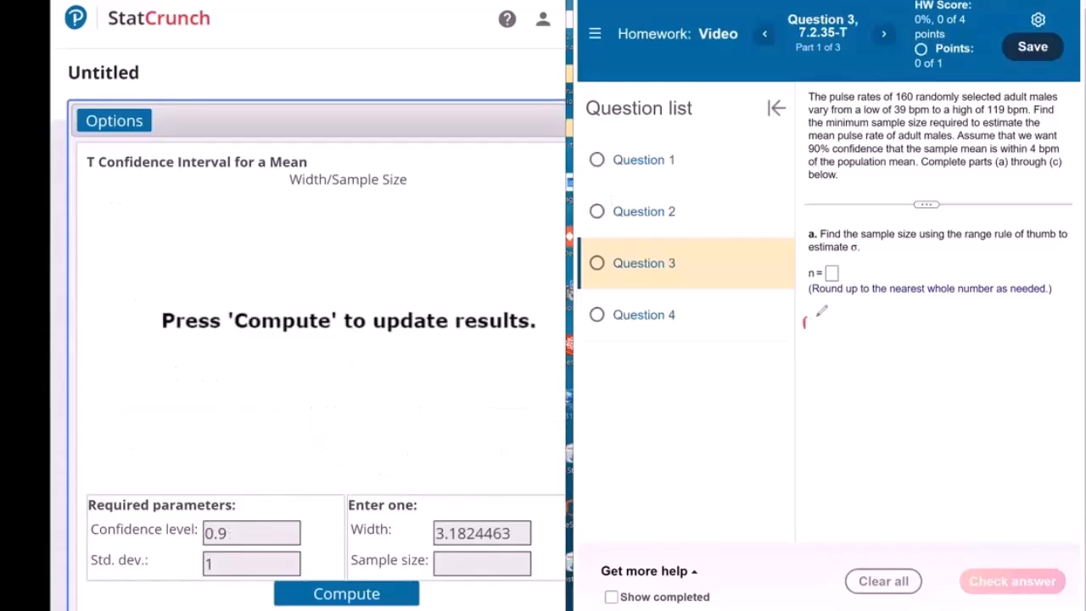
Handwrite the range rule of thumb formula below part a as range/4 = (HIGH − LOW)/4
drag(812, 314, 1048, 309)
drag(1049, 309, 1071, 304)
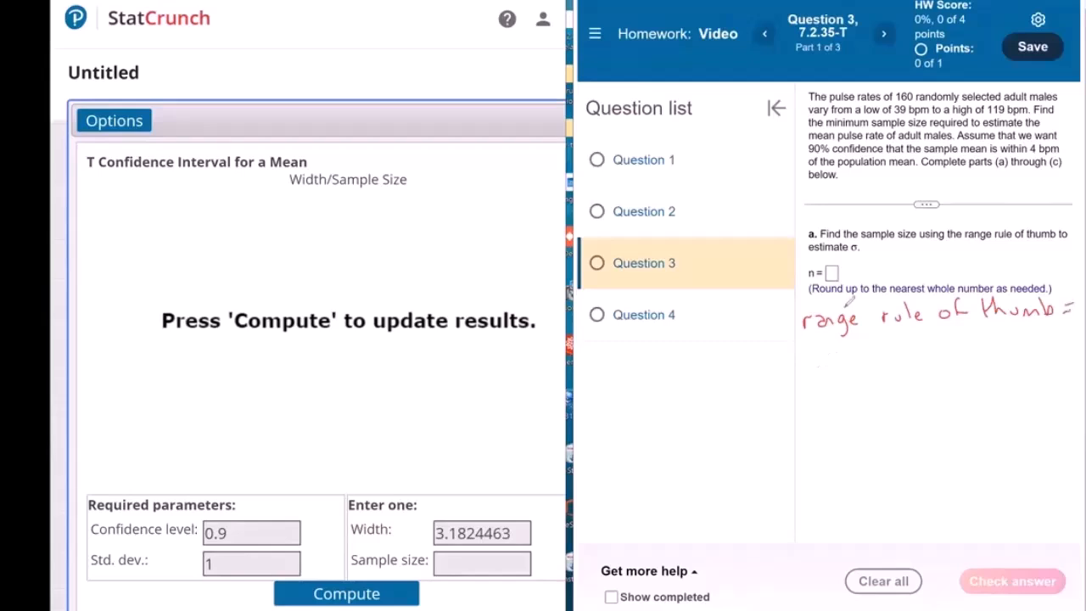
mouse_move(818, 364)
mouse_down()
mouse_move(884, 365)
mouse_move(850, 404)
mouse_up()
drag(905, 371, 949, 366)
drag(954, 356, 956, 367)
mouse_move(972, 357)
mouse_down()
mouse_move(969, 366)
mouse_move(1052, 354)
mouse_up()
mouse_move(948, 374)
mouse_down()
mouse_move(1038, 374)
mouse_move(993, 399)
mouse_up()
Handwrite the substituted calculation (119 − 39)/4 = 80/4 = 20 below the formula
drag(900, 415, 1006, 419)
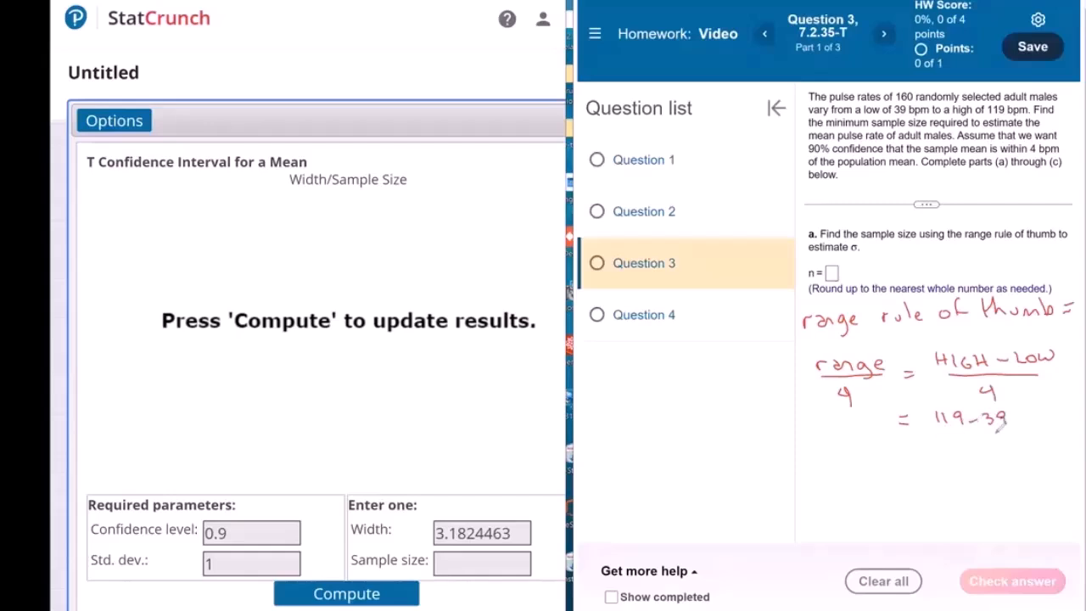
mouse_move(938, 437)
mouse_down()
mouse_move(999, 436)
mouse_move(977, 454)
mouse_move(1025, 428)
mouse_up()
mouse_move(1019, 434)
mouse_down()
mouse_move(1053, 414)
mouse_move(1061, 429)
mouse_move(1035, 465)
mouse_up()
mouse_move(1025, 471)
mouse_down()
mouse_move(1052, 476)
mouse_move(1066, 463)
mouse_up()
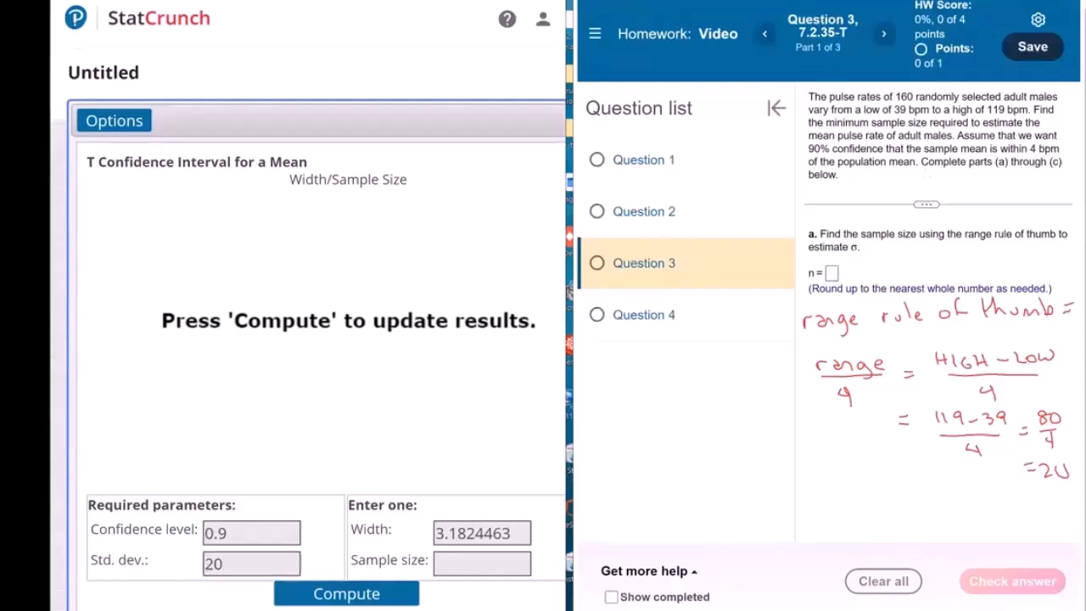
Sketch a bell curve over a horizontal baseline beside the formula and mark its centre as x̄
drag(640, 477, 814, 469)
mouse_move(643, 459)
mouse_down()
mouse_move(740, 415)
mouse_move(845, 452)
mouse_up()
drag(741, 465, 742, 480)
drag(737, 484, 751, 484)
drag(739, 491, 753, 504)
drag(753, 491, 738, 504)
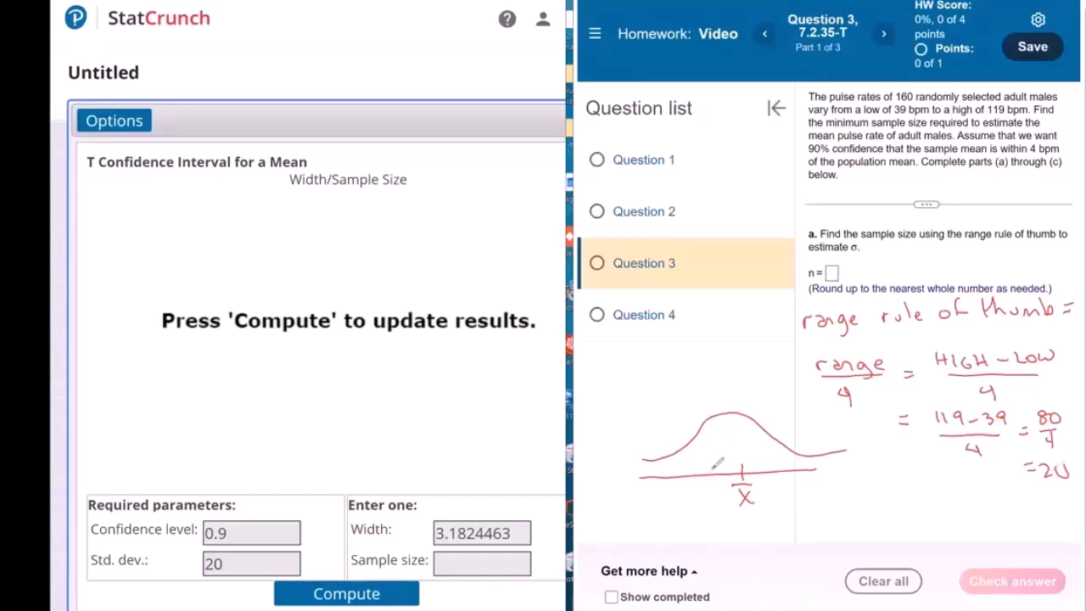
Mark the interval limits on the curve's baseline and label them x̄ − 4 and x̄ + 4
drag(713, 467, 712, 480)
drag(662, 494, 672, 506)
mouse_move(672, 494)
mouse_down()
mouse_move(663, 507)
mouse_move(672, 486)
mouse_up()
click(681, 501)
drag(701, 490, 708, 512)
mouse_move(792, 463)
mouse_down()
mouse_move(798, 504)
mouse_move(789, 504)
mouse_up()
drag(788, 485, 816, 496)
drag(823, 486, 835, 498)
drag(830, 485, 832, 508)
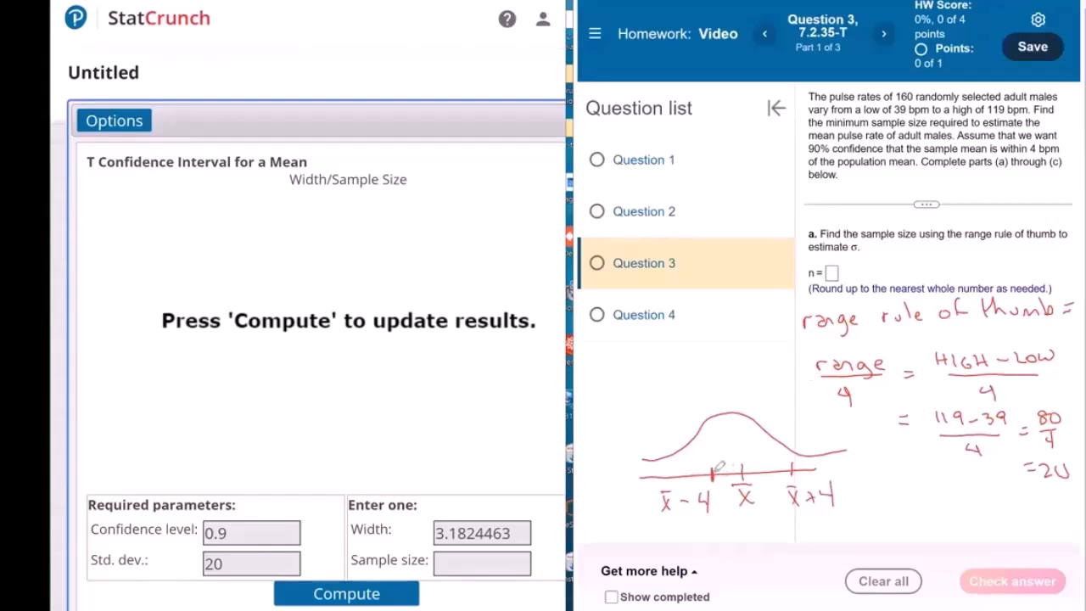
Highlight the interval between the two limits and bracket each half with its distance of 4
drag(714, 472, 792, 468)
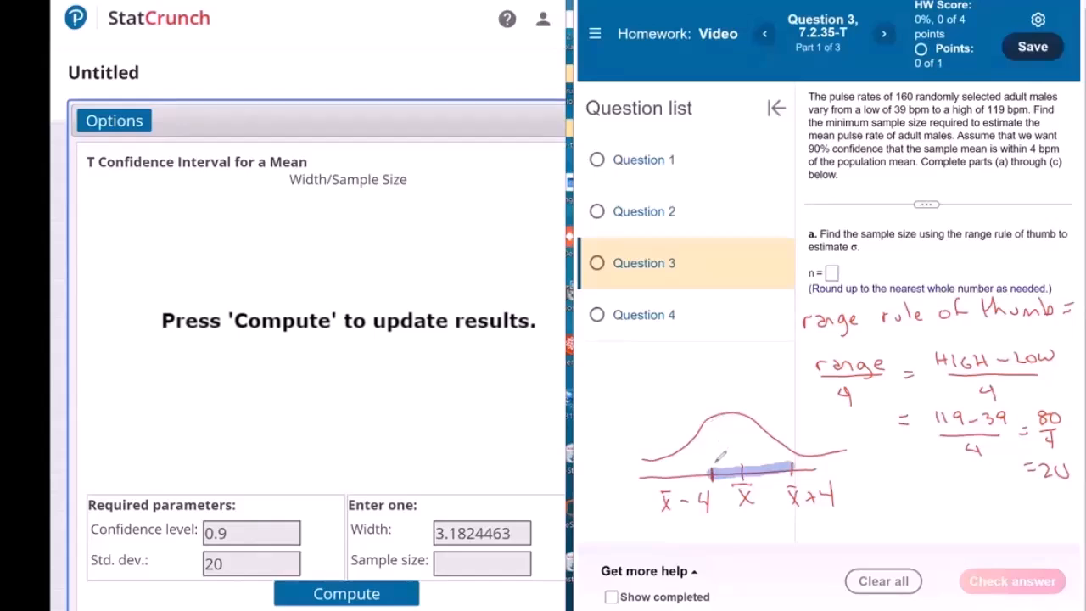
mouse_move(714, 462)
mouse_down()
mouse_move(731, 463)
mouse_move(723, 452)
mouse_move(780, 462)
mouse_move(755, 439)
mouse_up()
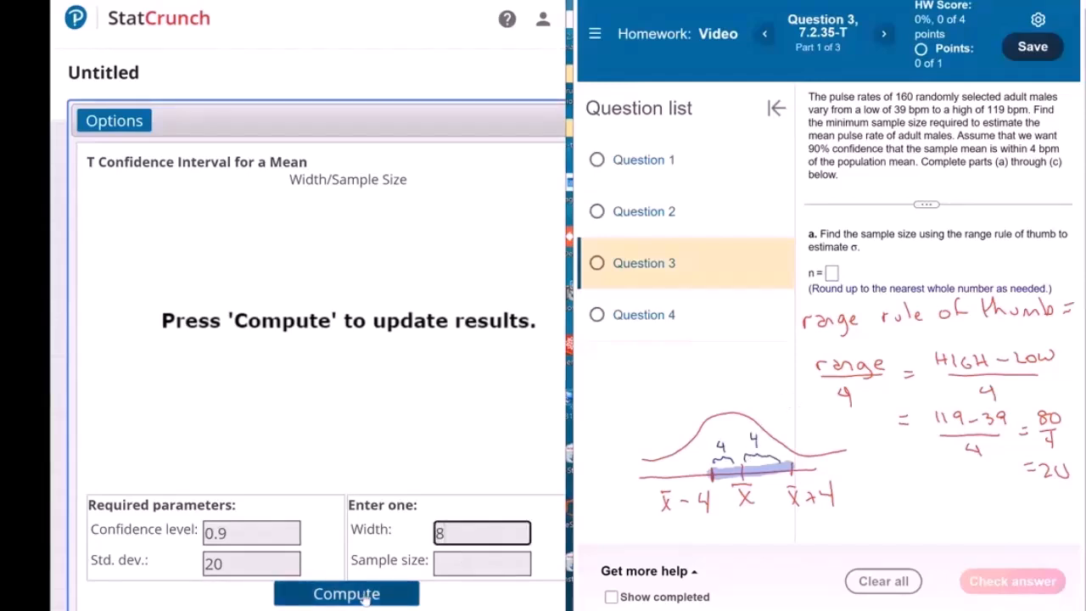
Compute the sample size for a width of 8 and submit 70 as the answer to part a
click(366, 598)
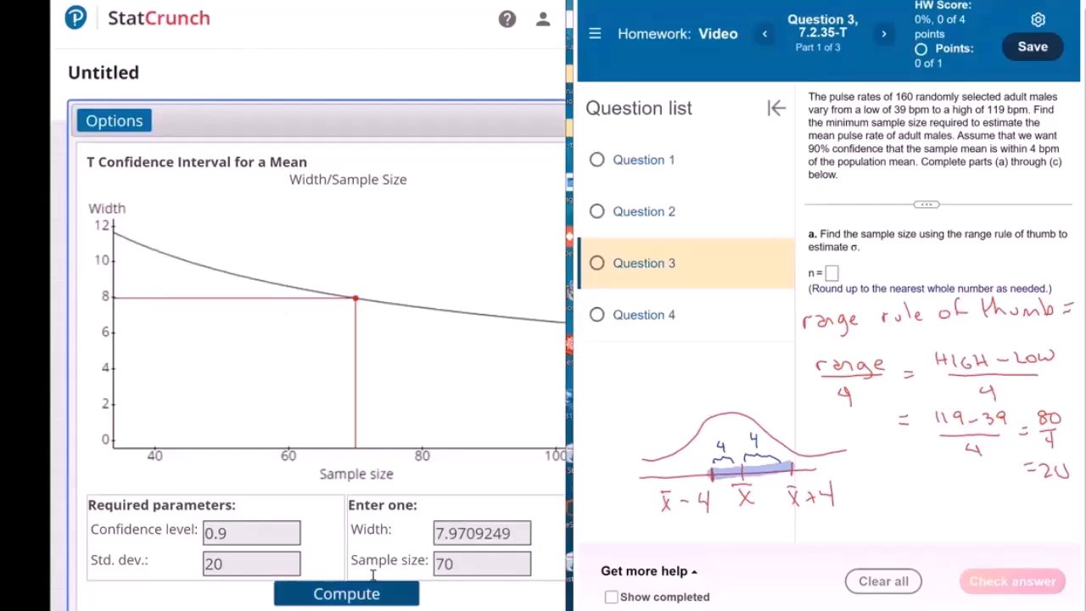
click(832, 273)
text(70)
key(Return)
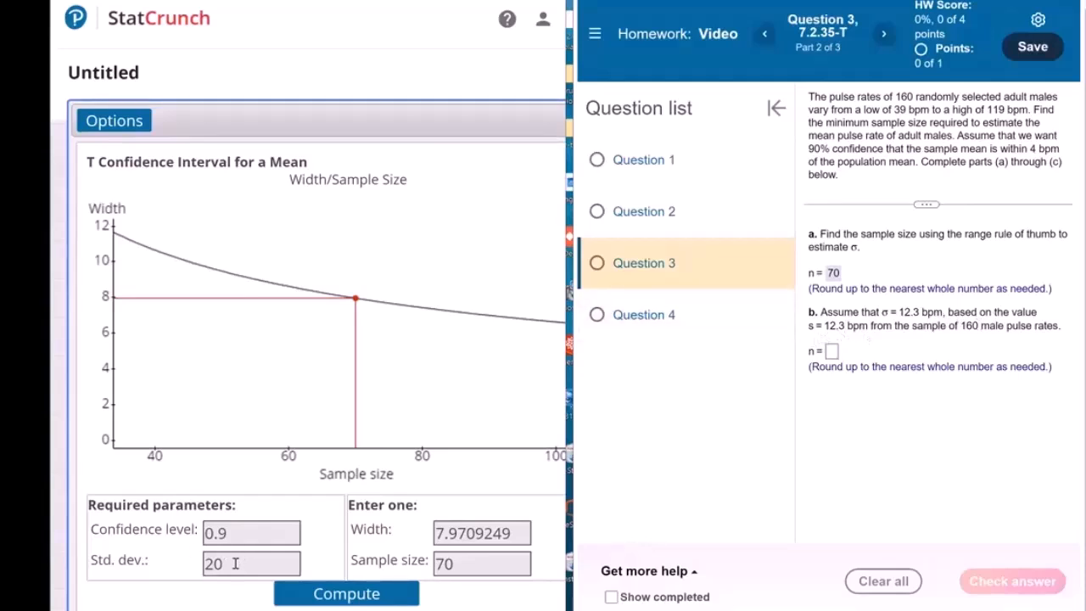
Set the standard deviation to 12.3 and recompute the sample size
double_click(210, 573)
key(BackSpace)
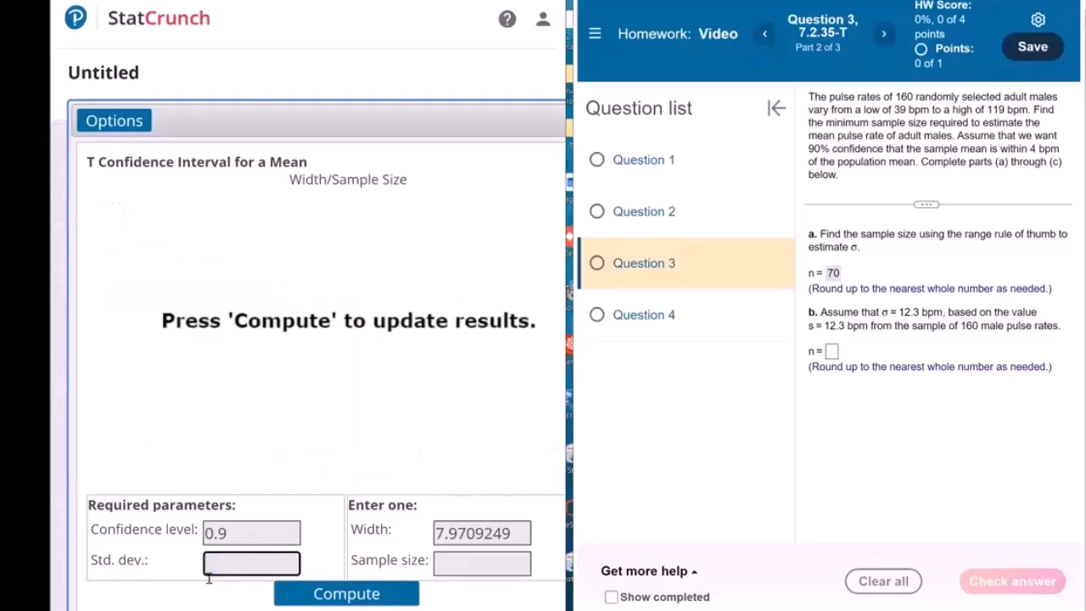
text(12.3)
click(381, 594)
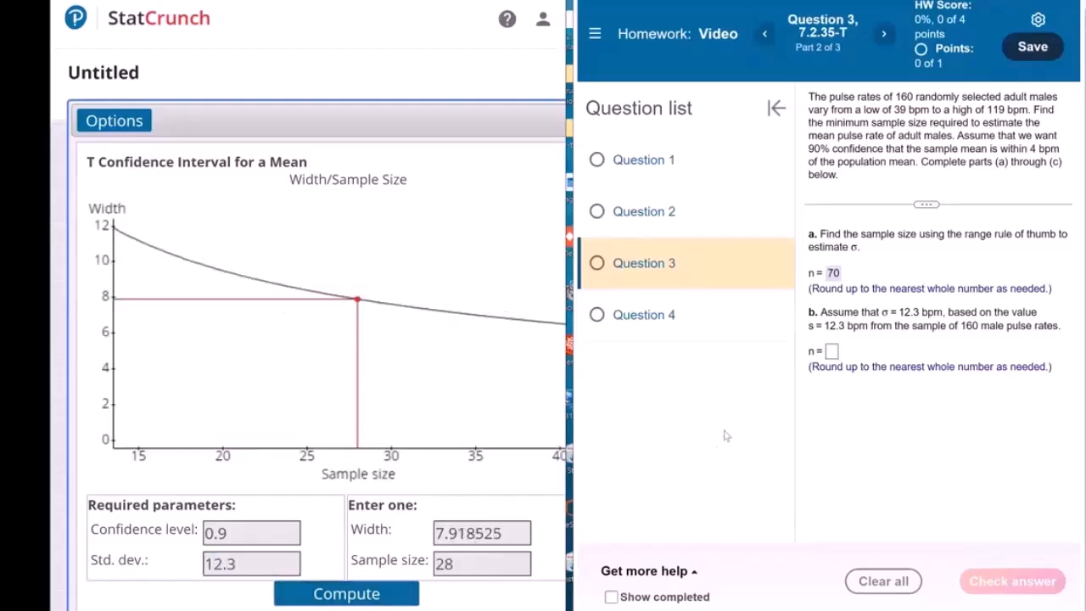
Submit 28 as the answer to part b and continue to part c
click(831, 351)
text(28)
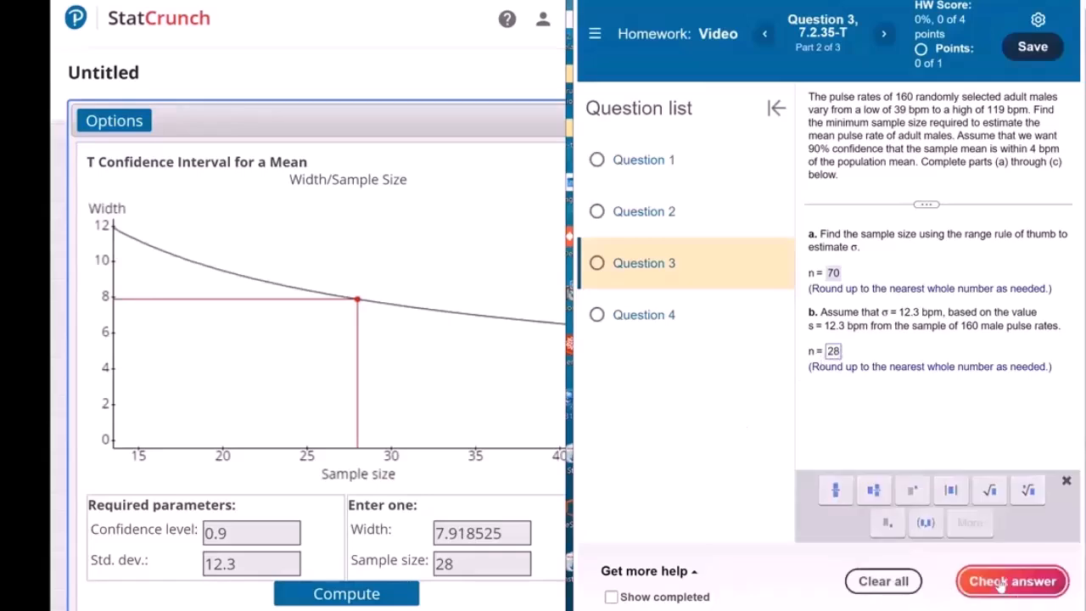
click(1001, 584)
click(844, 341)
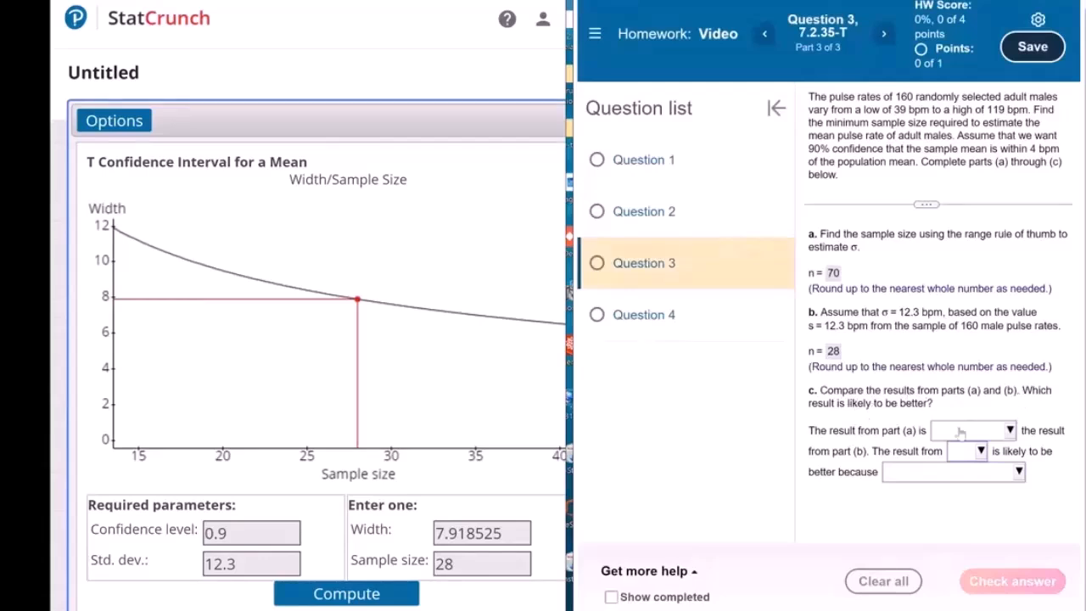
Complete part c with "larger than", "part (b)" and "it uses a better estimate of σ.", and submit the answer
click(972, 434)
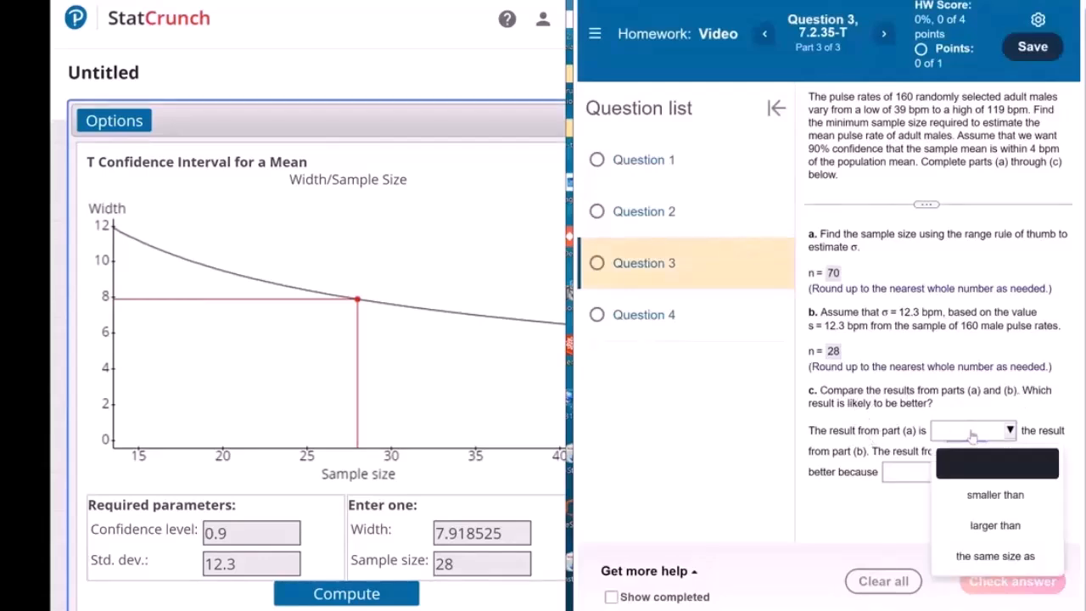
click(995, 526)
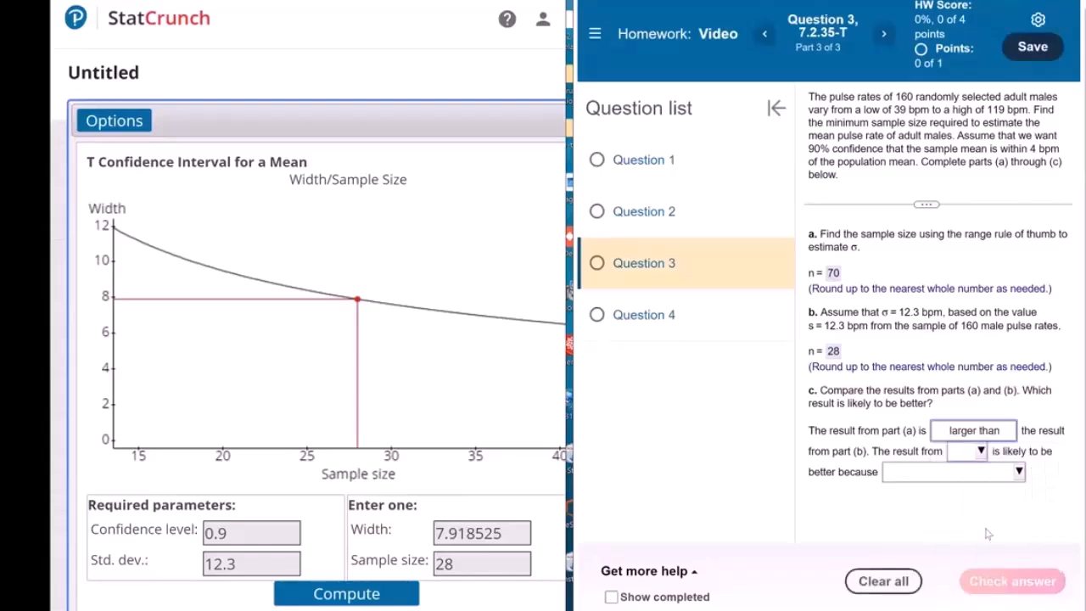
click(980, 451)
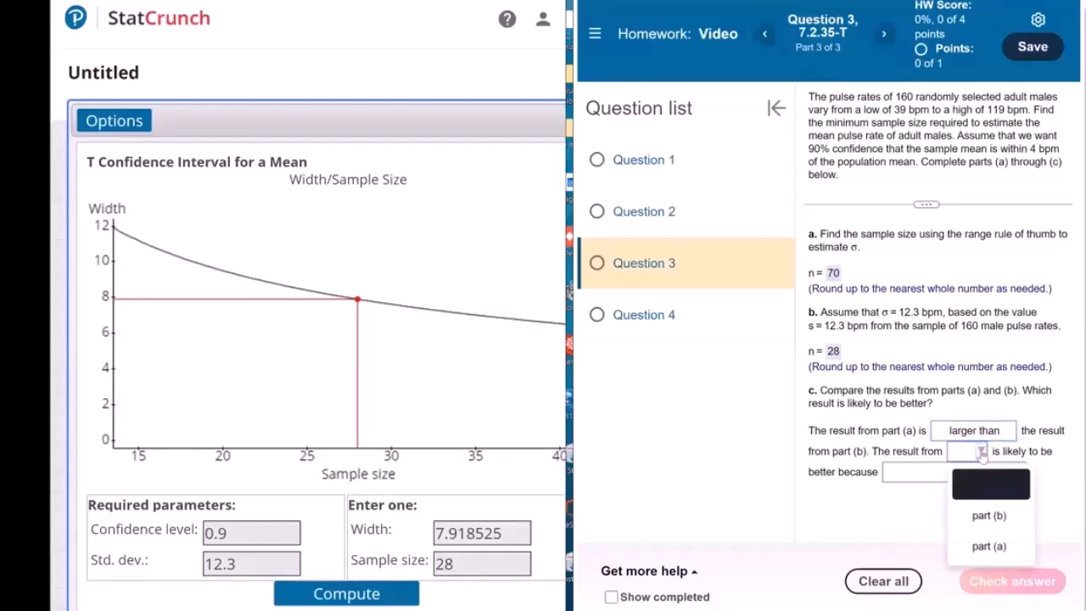
click(983, 515)
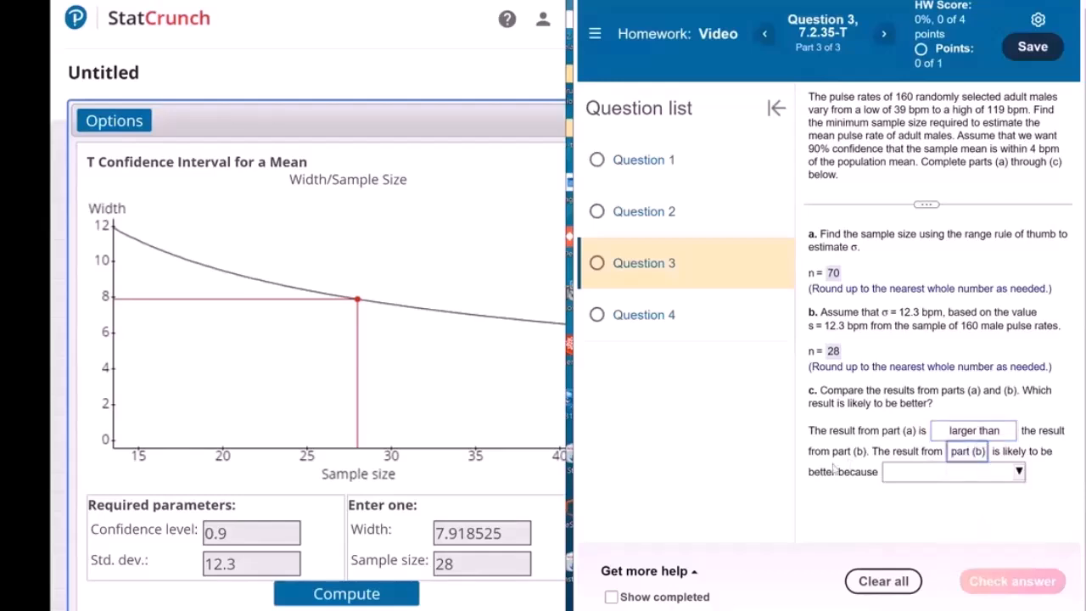
click(925, 474)
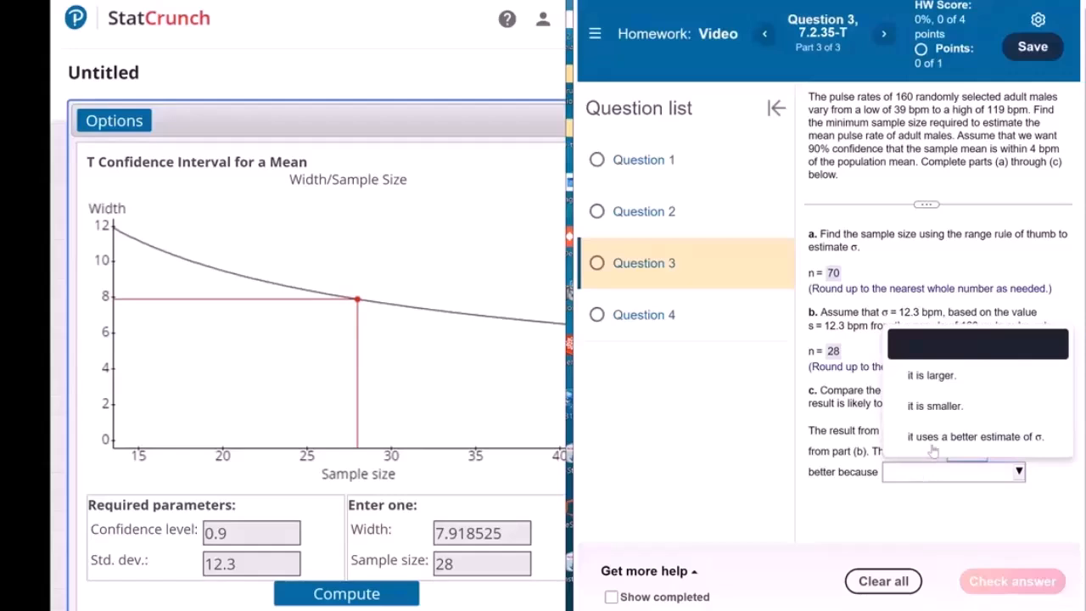
click(934, 440)
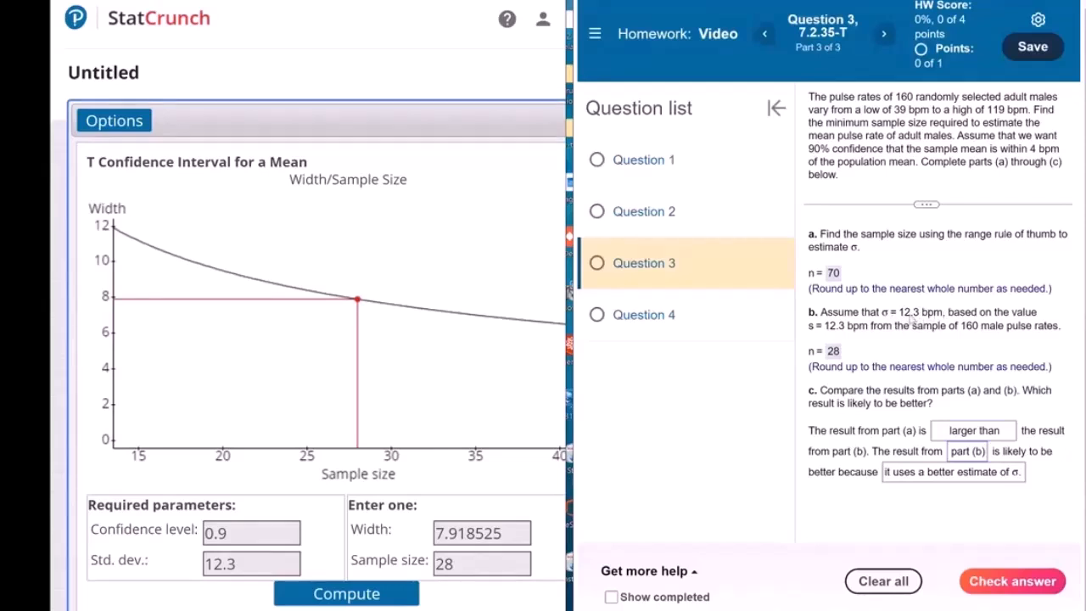
click(997, 588)
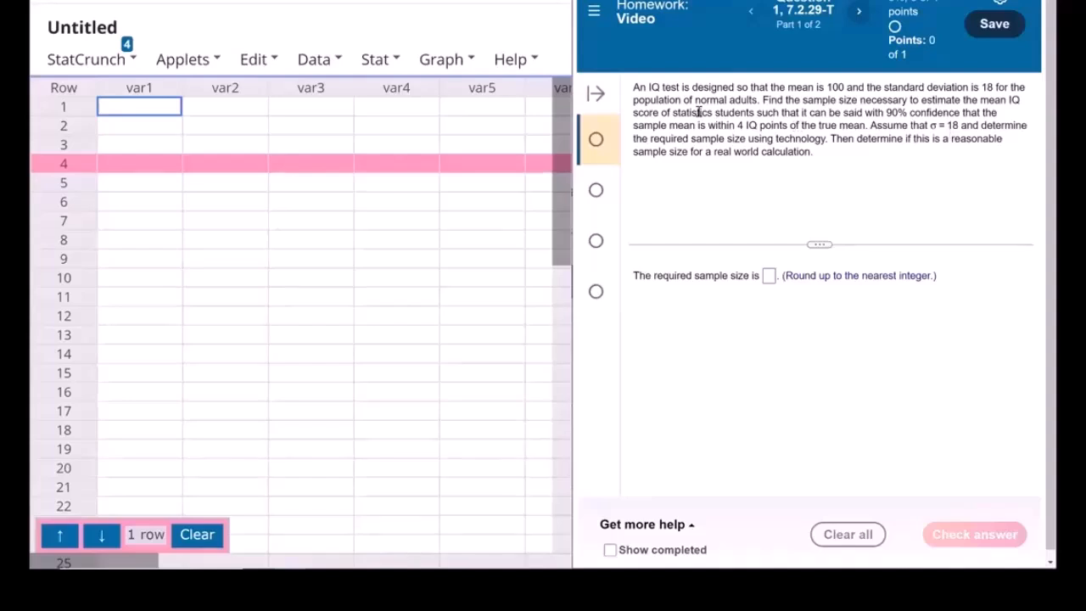
Open the width/sample size calculator for a one-sample Z confidence interval
click(388, 59)
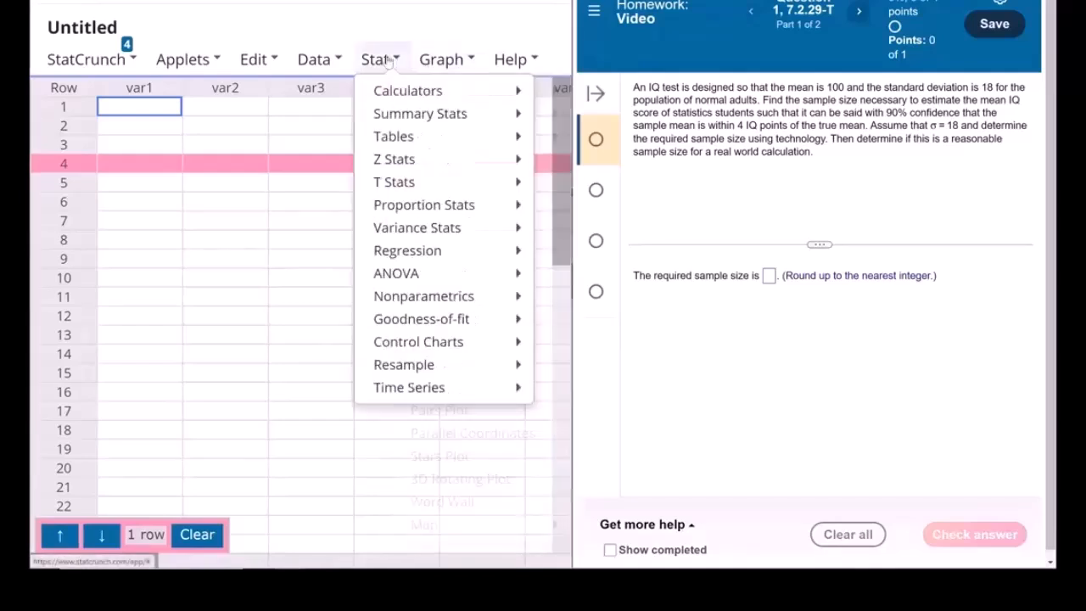
click(388, 61)
click(388, 61)
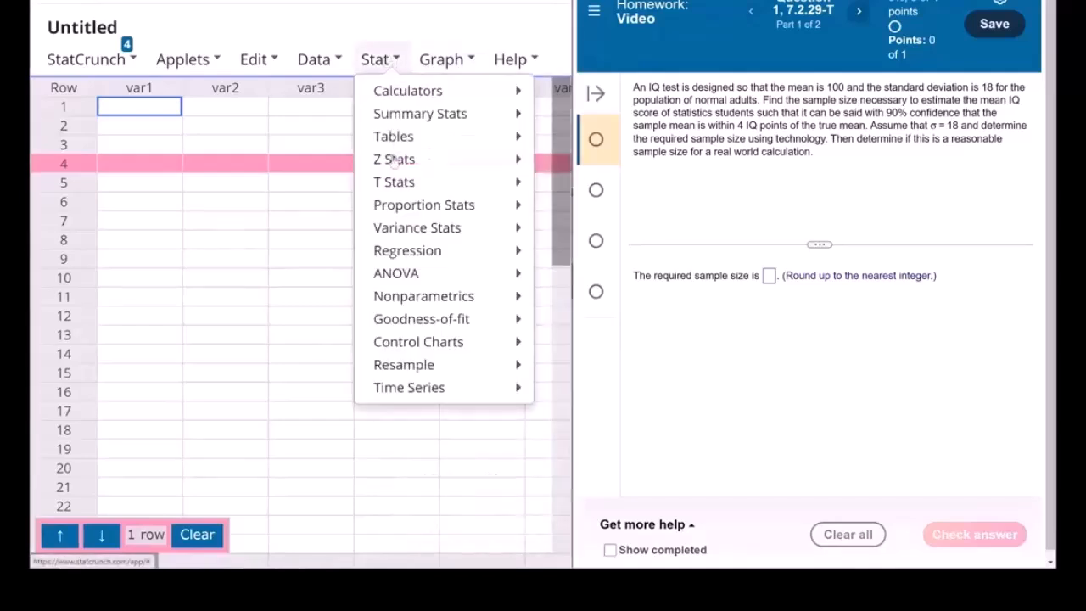
mouse_move(392, 169)
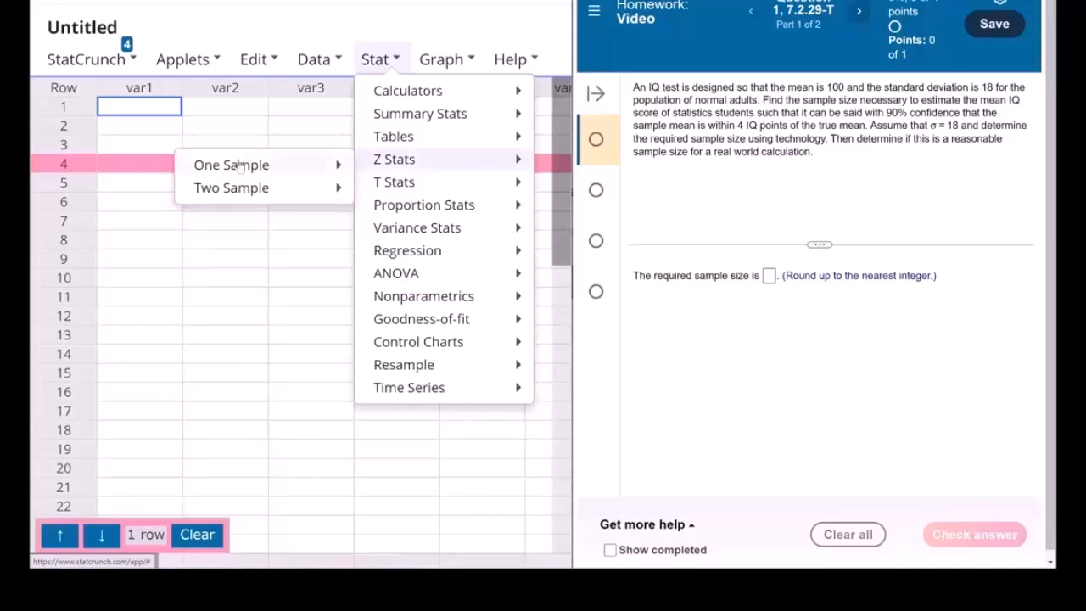
mouse_move(241, 165)
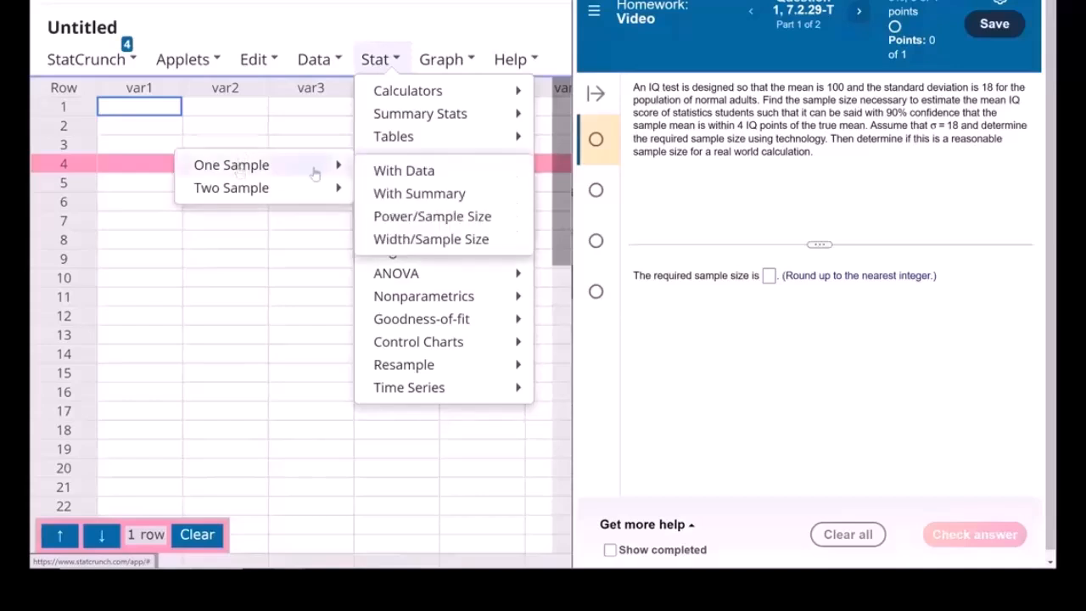
click(442, 239)
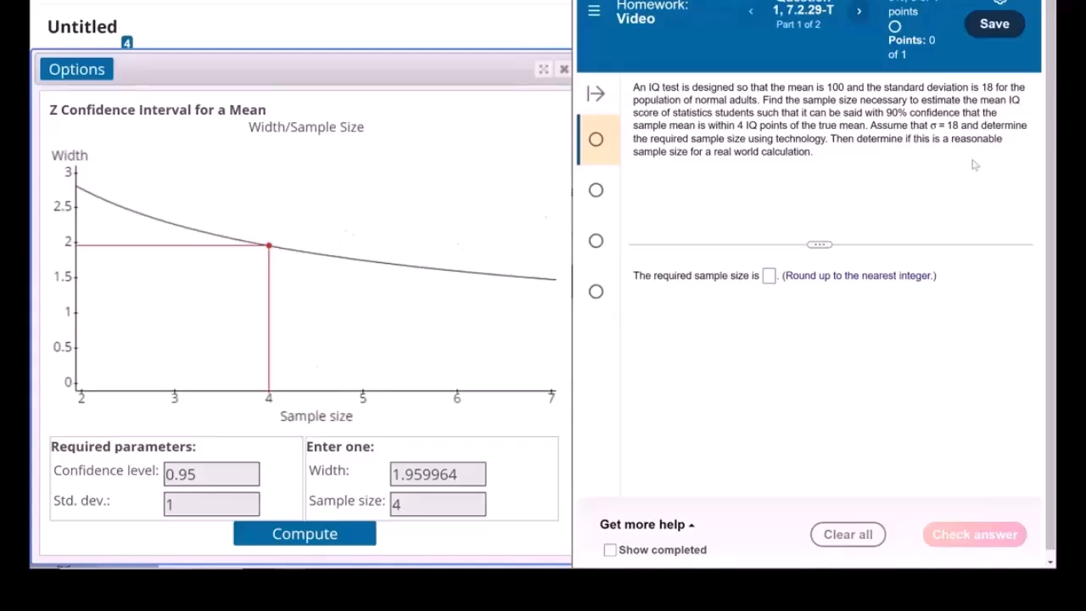
Compute the sample size using confidence level 0.9, standard deviation 18 and width 8
click(217, 473)
key(BackSpace)
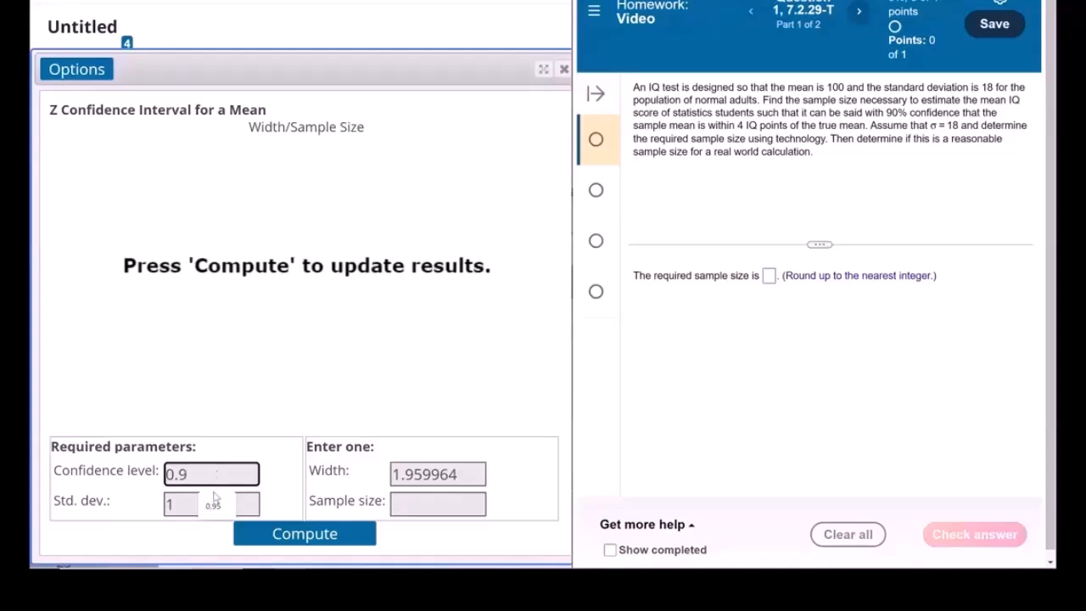
click(171, 503)
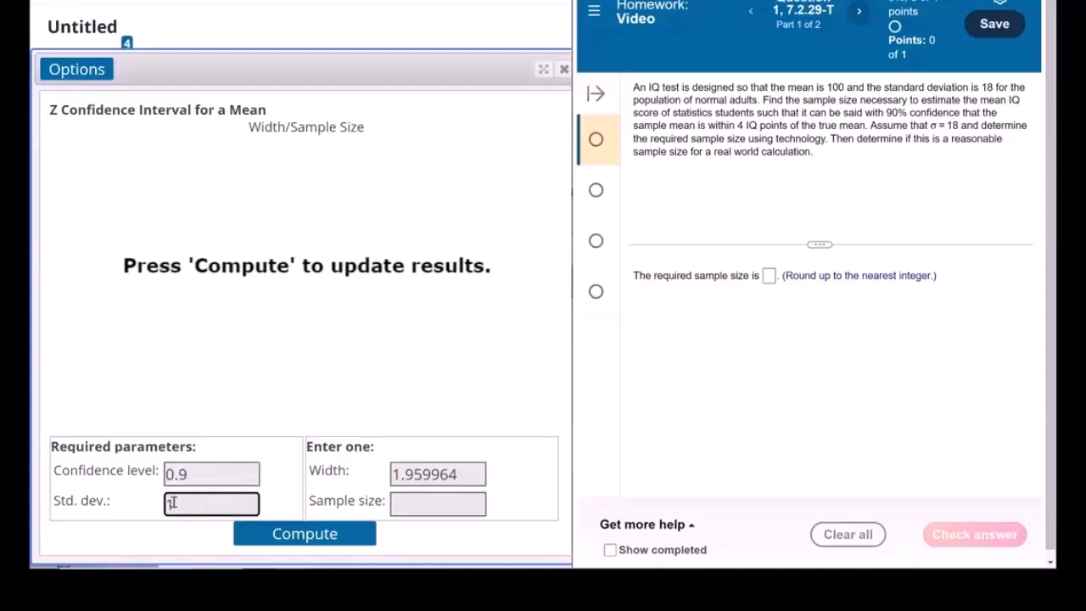
text(18)
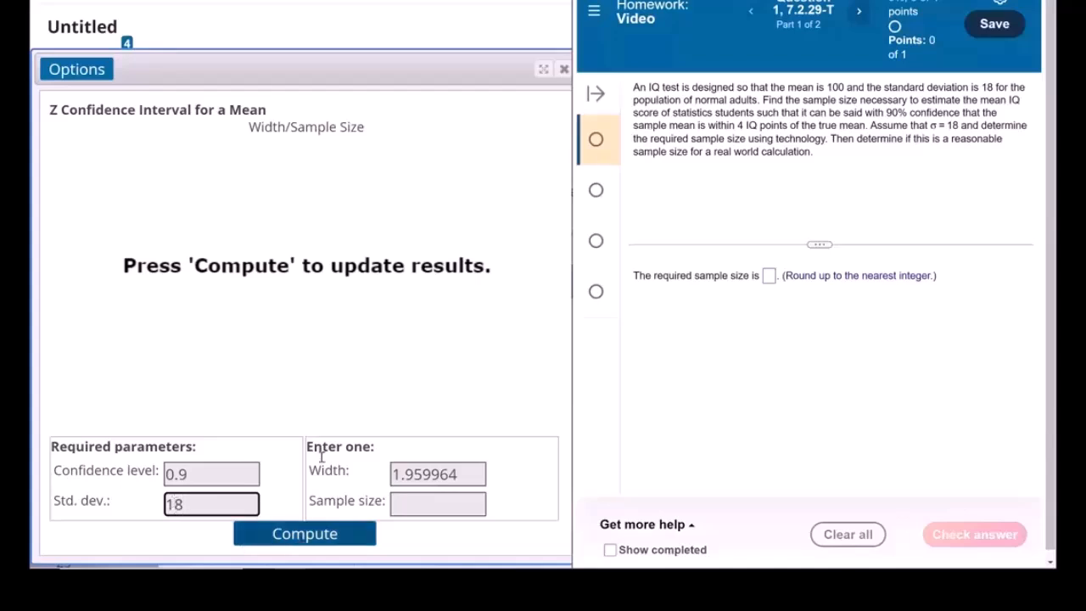
drag(463, 477, 366, 480)
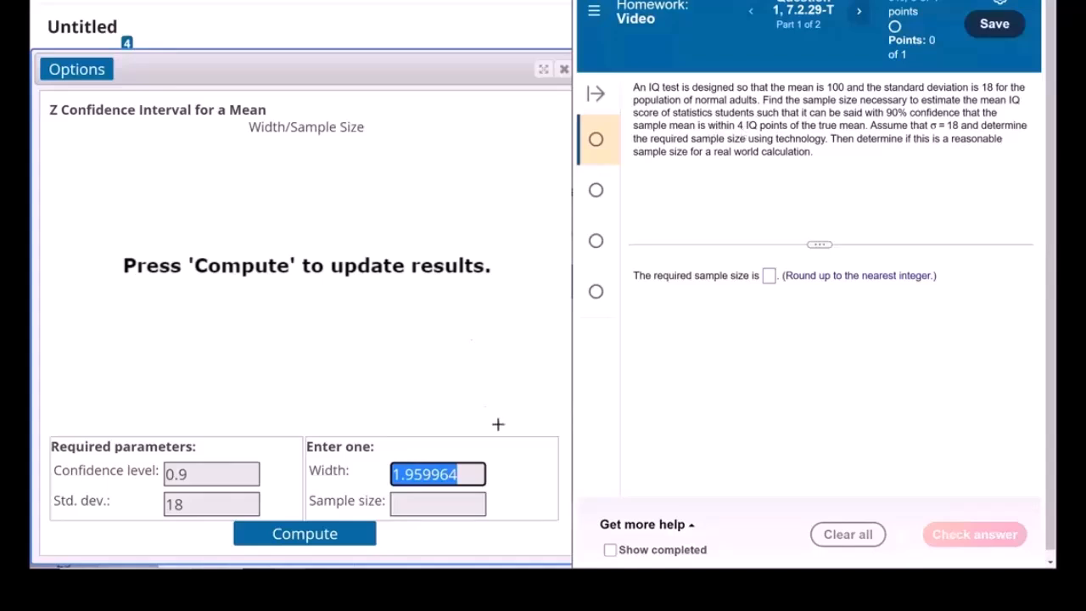
text(8)
click(321, 533)
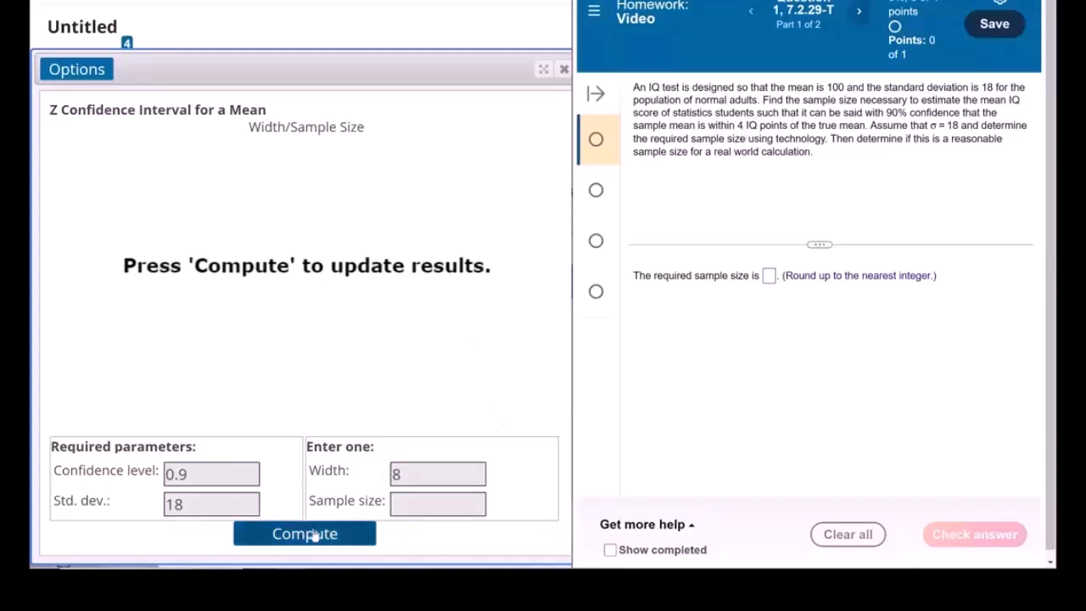
Submit 55 as the required sample size and continue to the question's second part
click(768, 277)
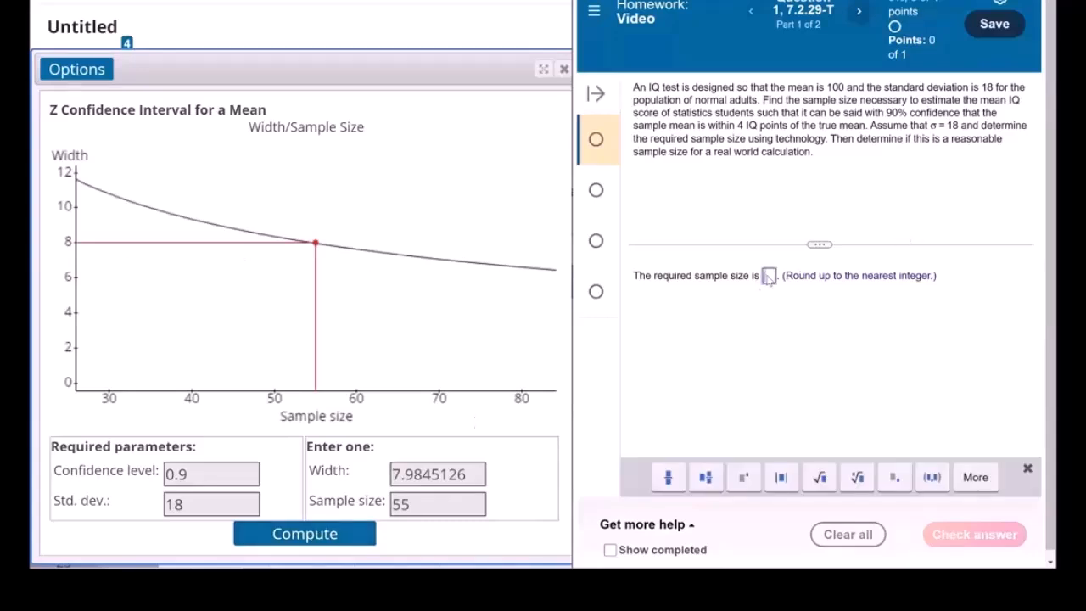
text(55)
click(974, 534)
click(840, 295)
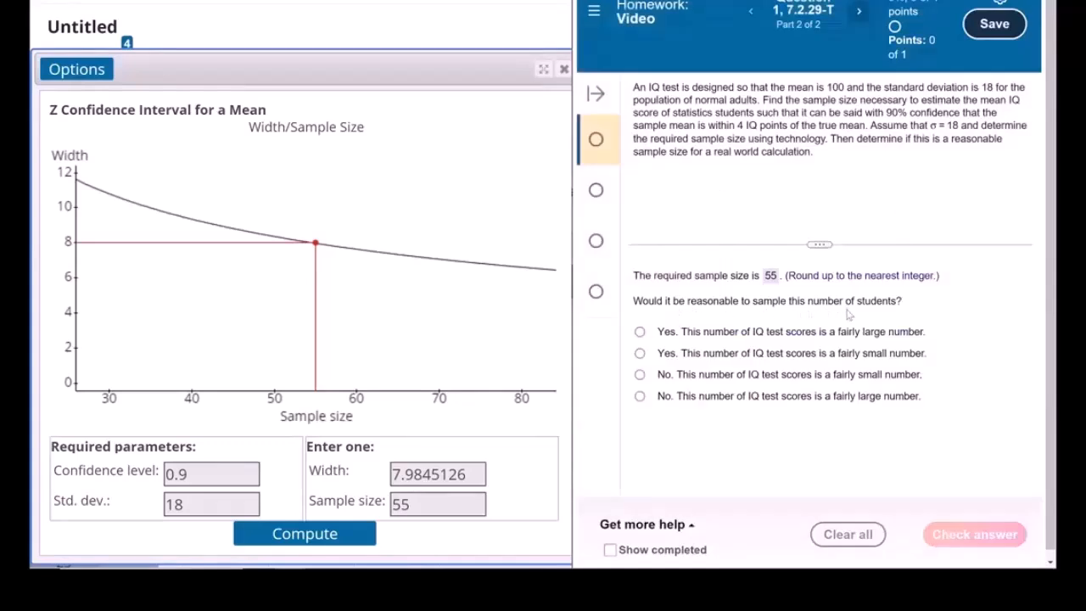
Answer the second part with "Yes. This number of IQ test scores is a fairly small number." and submit it
click(640, 354)
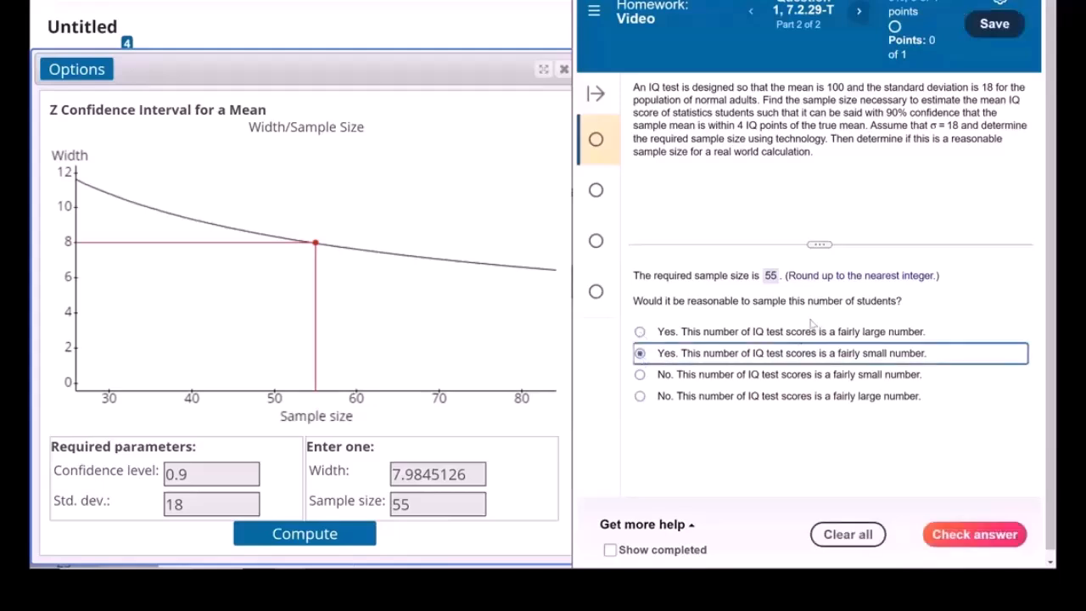
click(974, 533)
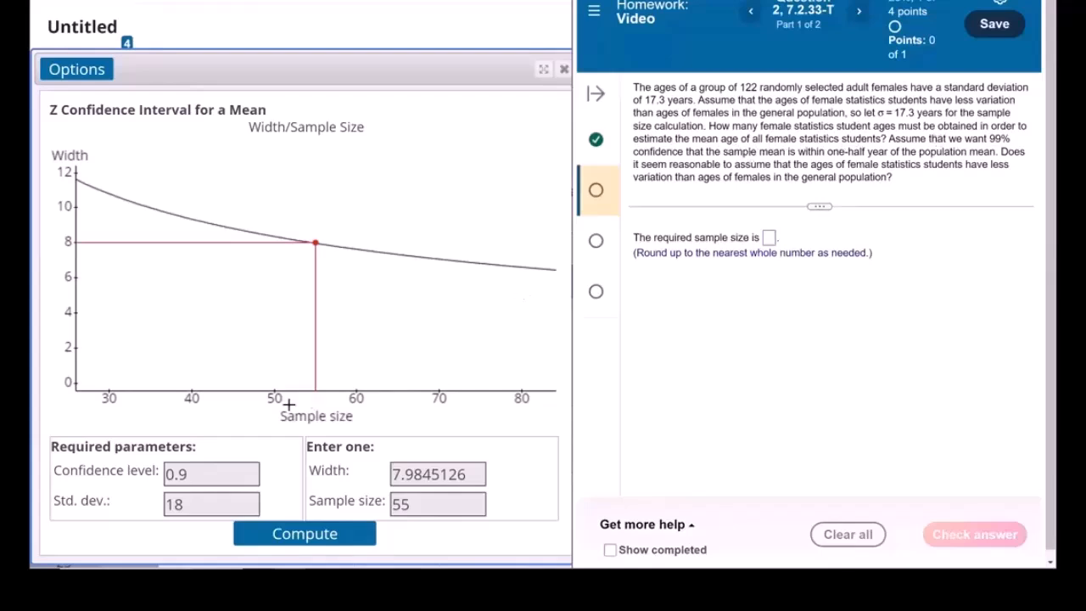
Compute the sample size using confidence level 0.99, standard deviation 17.3 and width 1
click(244, 479)
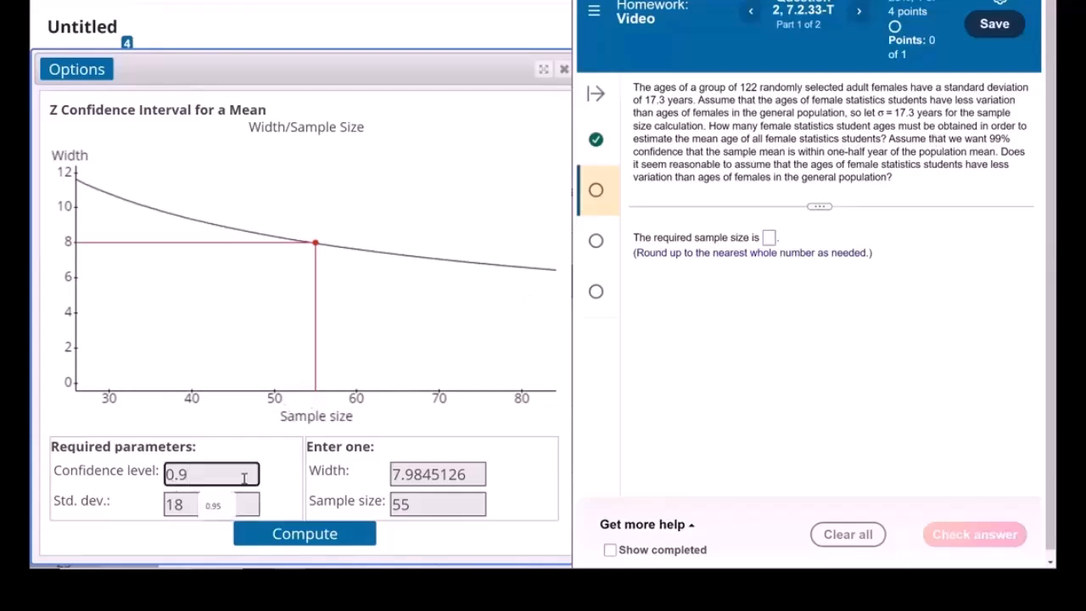
text(9)
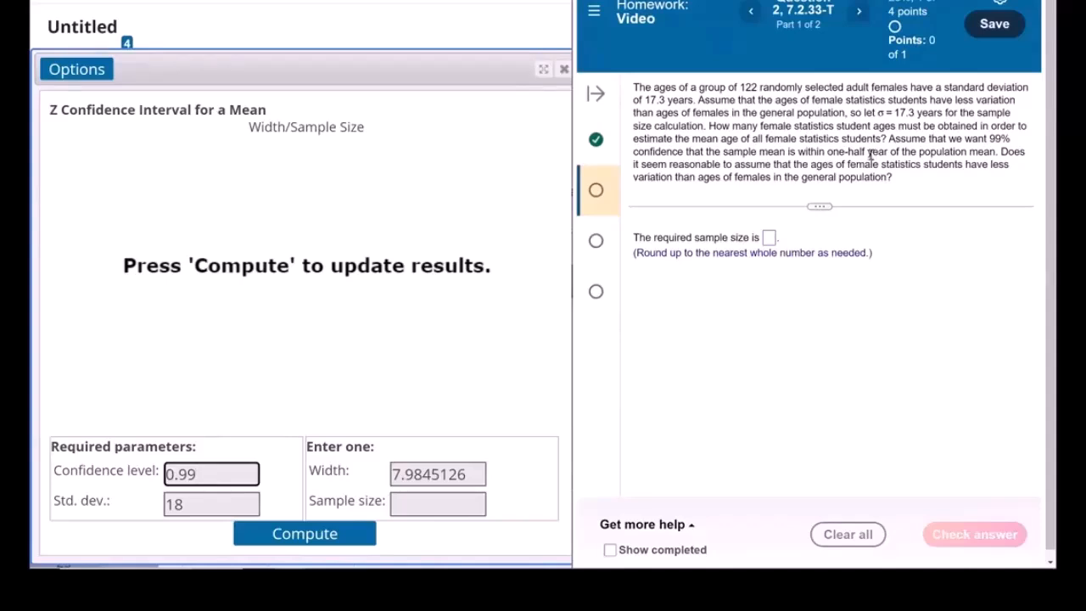
click(188, 507)
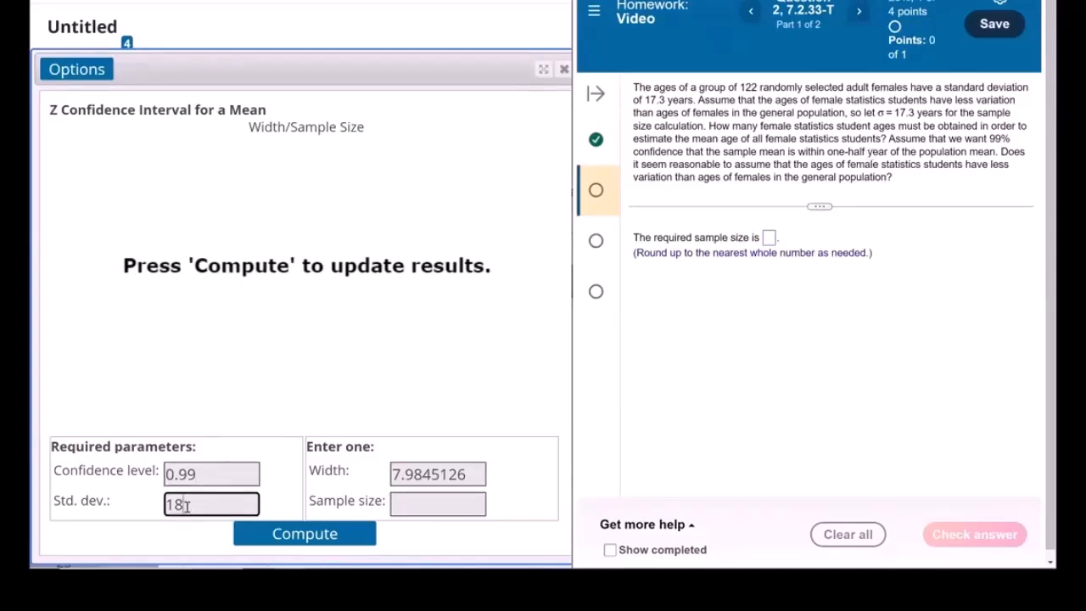
drag(188, 506, 163, 505)
text(17.3)
drag(474, 473, 384, 484)
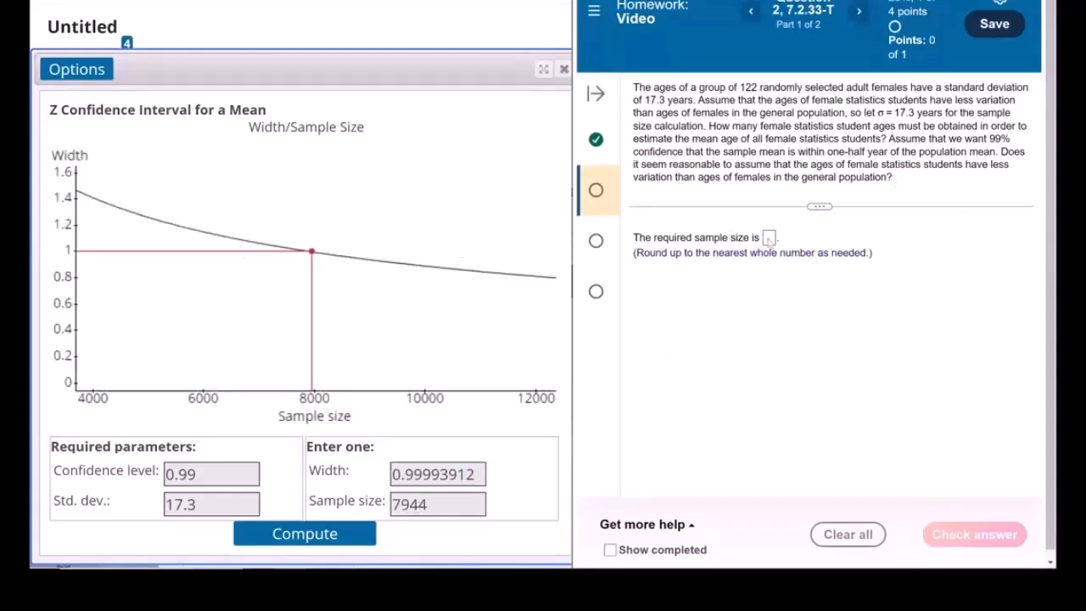
Submit 7944 as the required sample size, and answer the second part with option C, that statistics students are typically younger
click(770, 238)
text(7944)
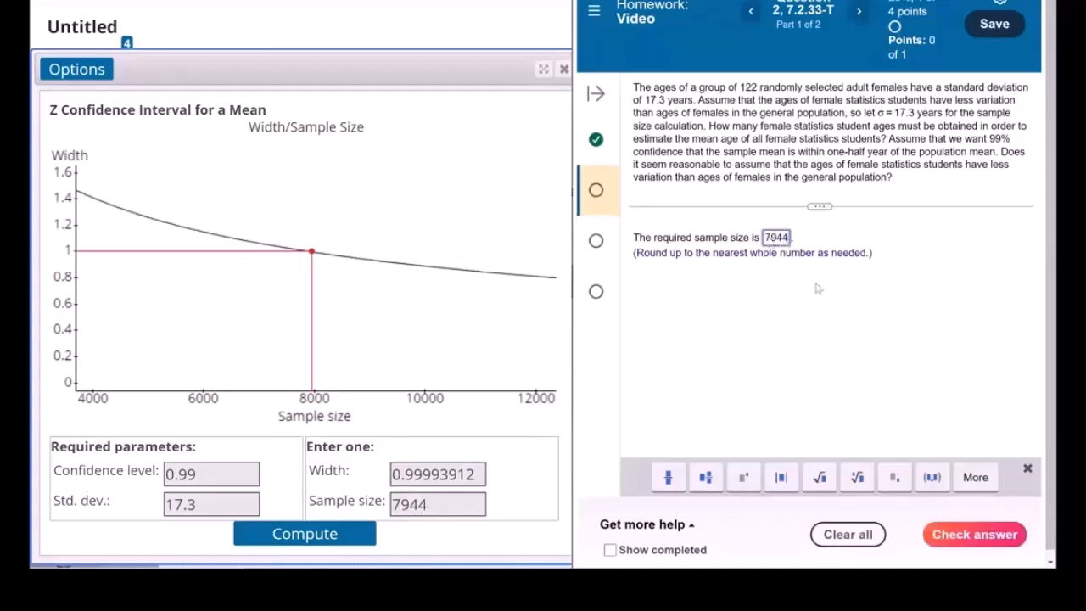
click(972, 536)
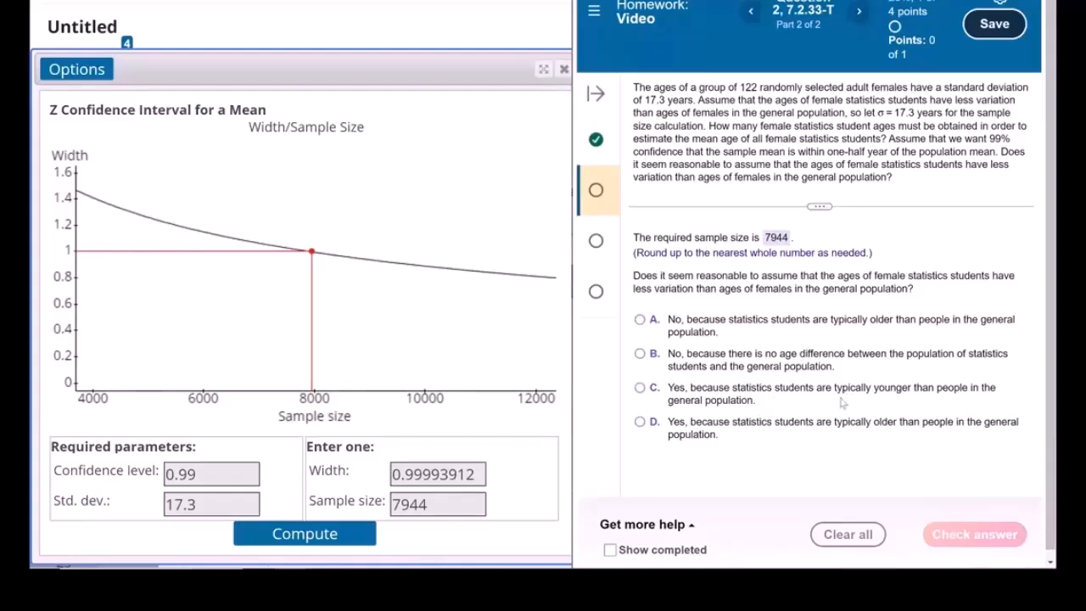
click(727, 402)
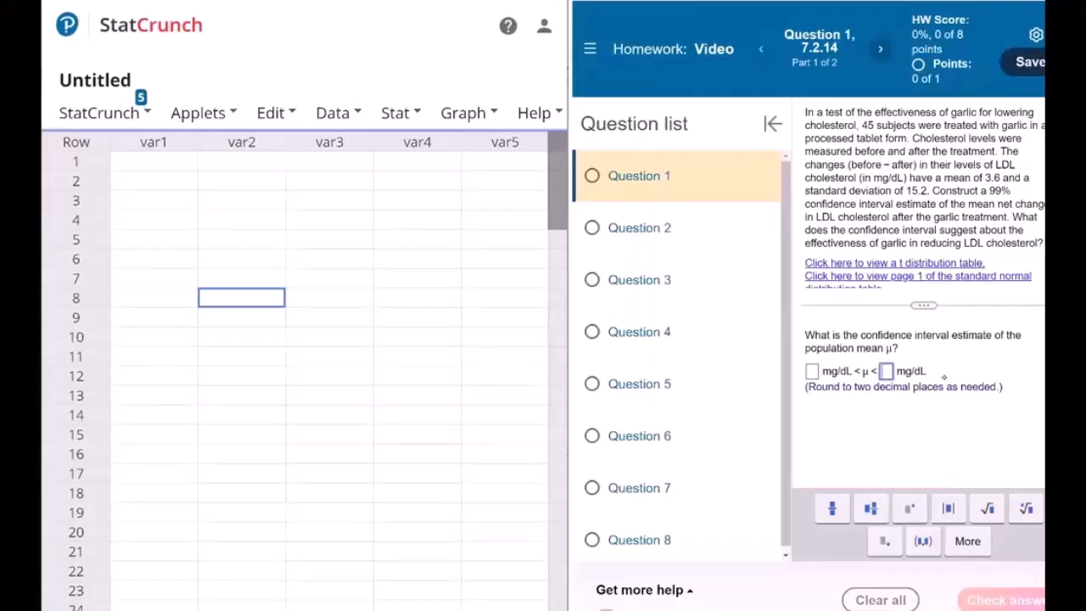
Handwrite the given values n = 45, x̄ = 3.6 and s = 15.2 below the garlic question's answer fields
click(943, 376)
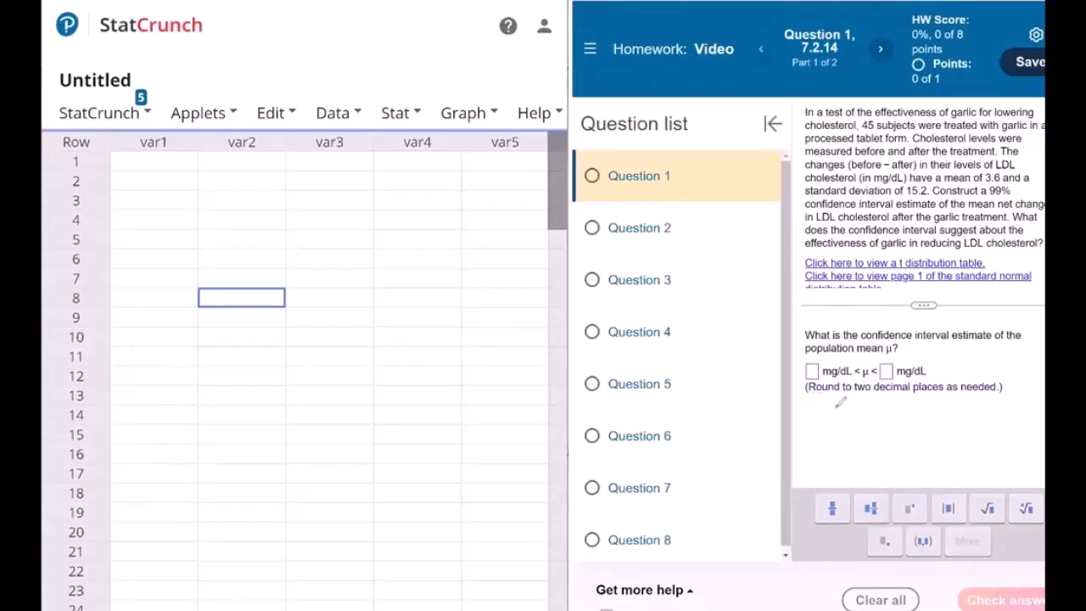
drag(851, 395, 870, 405)
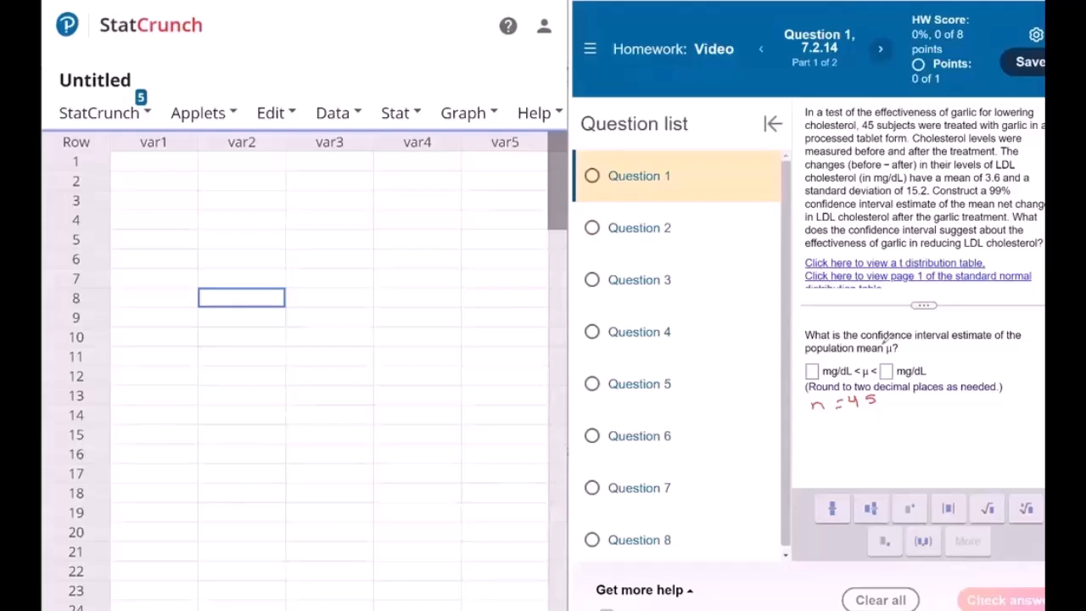
drag(816, 426, 896, 434)
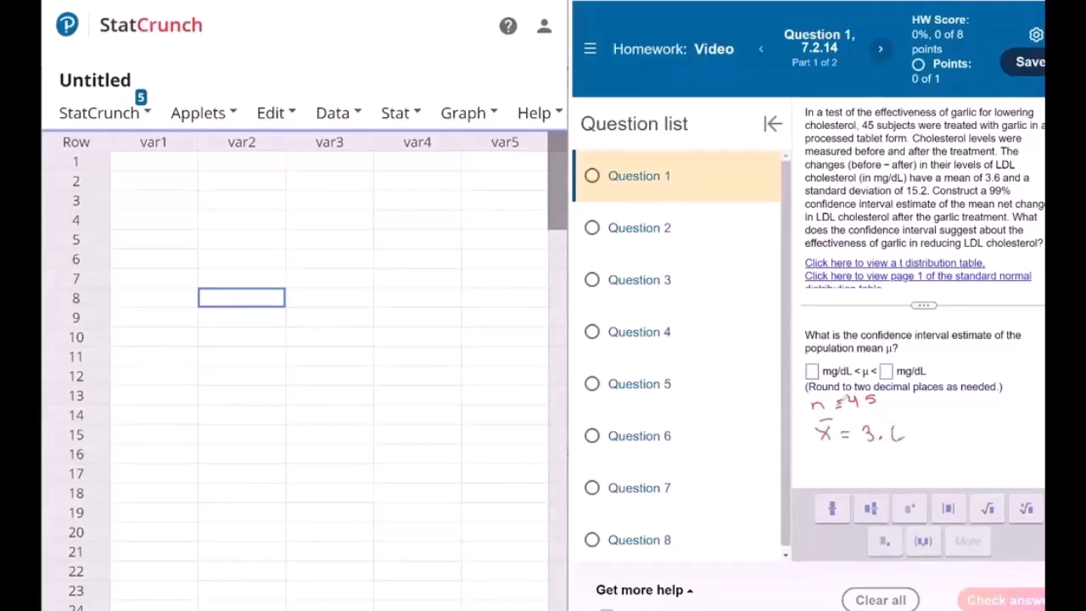
drag(827, 456, 818, 465)
mouse_move(840, 458)
mouse_down()
mouse_move(877, 465)
mouse_move(883, 454)
mouse_up()
drag(887, 464, 907, 465)
Handwrite α = 1 − .99 = 0.01 ⇒ α/2 under the noted sample values
drag(829, 476, 856, 471)
drag(842, 480, 867, 482)
drag(879, 479, 900, 483)
mouse_move(909, 474)
mouse_down()
mouse_move(910, 484)
mouse_move(970, 480)
mouse_up()
drag(976, 474, 983, 483)
mouse_move(990, 473)
mouse_down()
mouse_move(998, 483)
mouse_move(1037, 468)
mouse_up()
drag(1029, 475, 1036, 481)
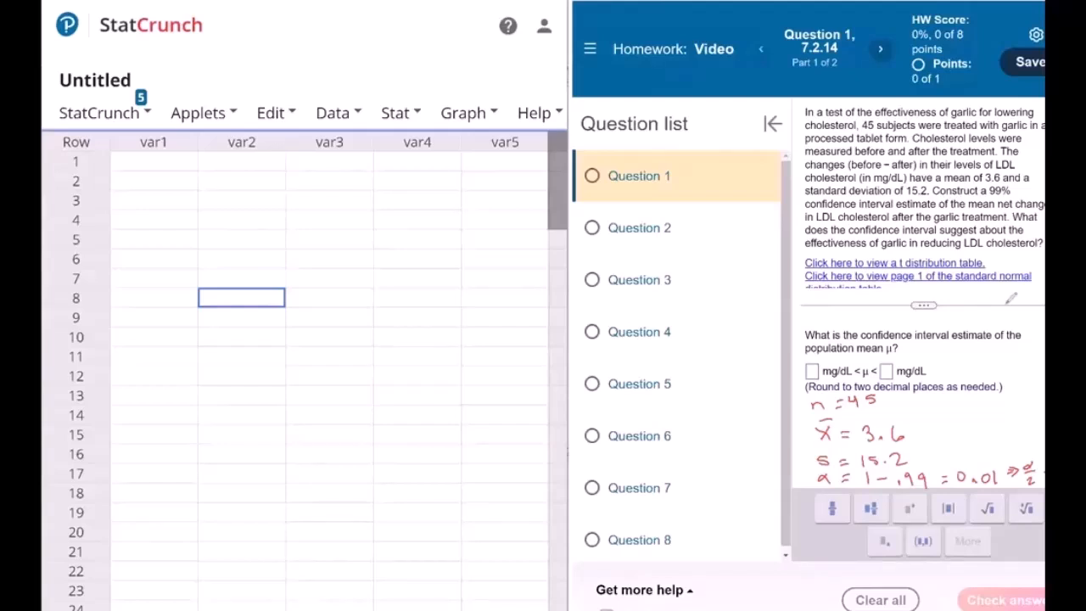
Open the one-sample T procedure that works from summary statistics
click(428, 161)
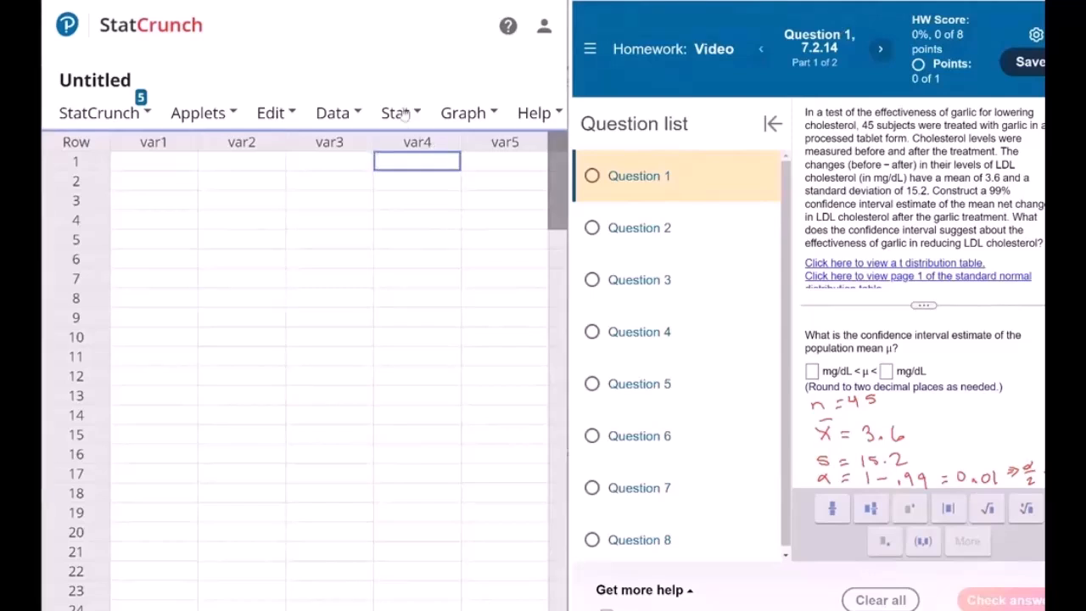
click(403, 114)
mouse_move(415, 240)
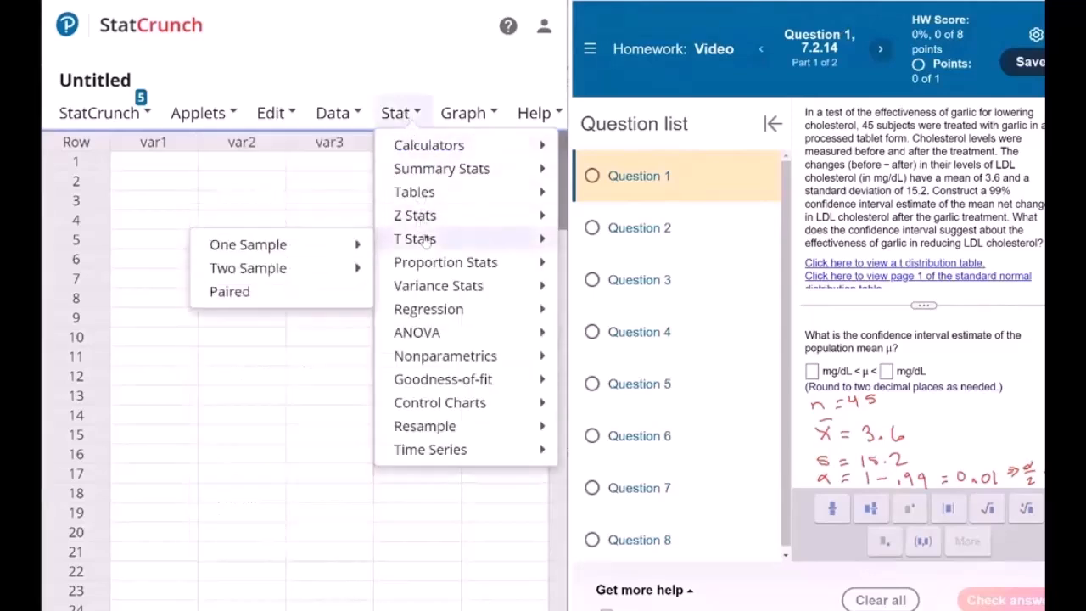
mouse_move(365, 246)
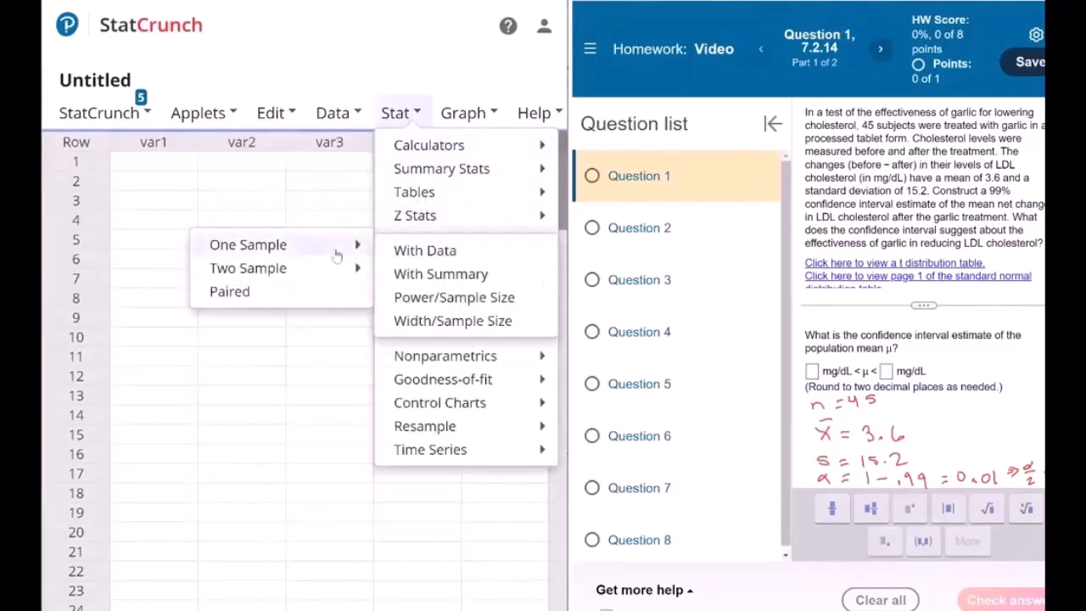
click(433, 277)
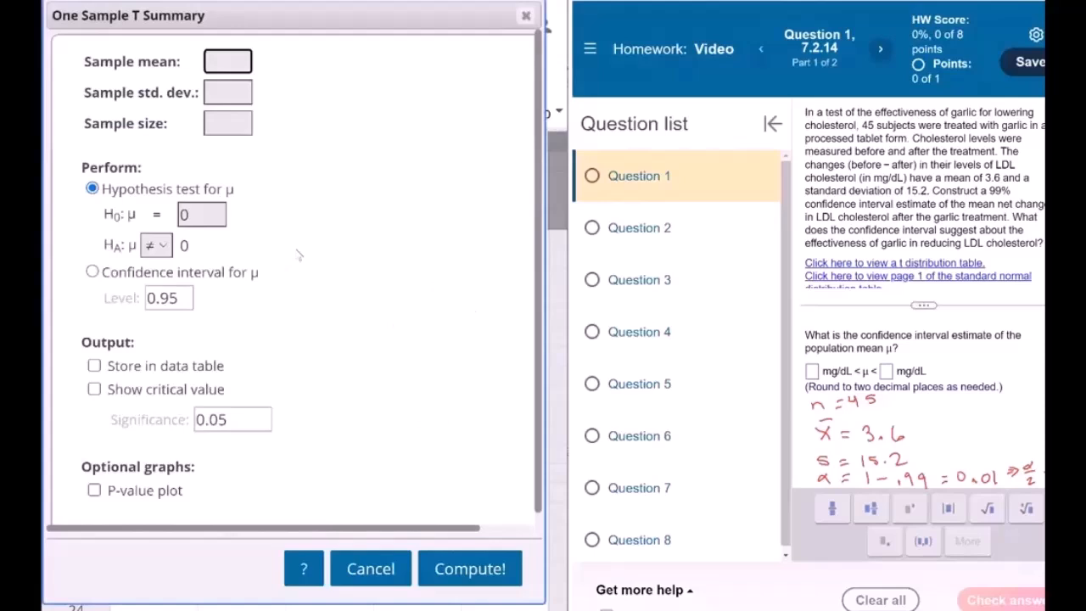
Enter a sample mean of 3.6, a sample standard deviation of 15.2 and a sample size of 45
text(3.6)
click(224, 91)
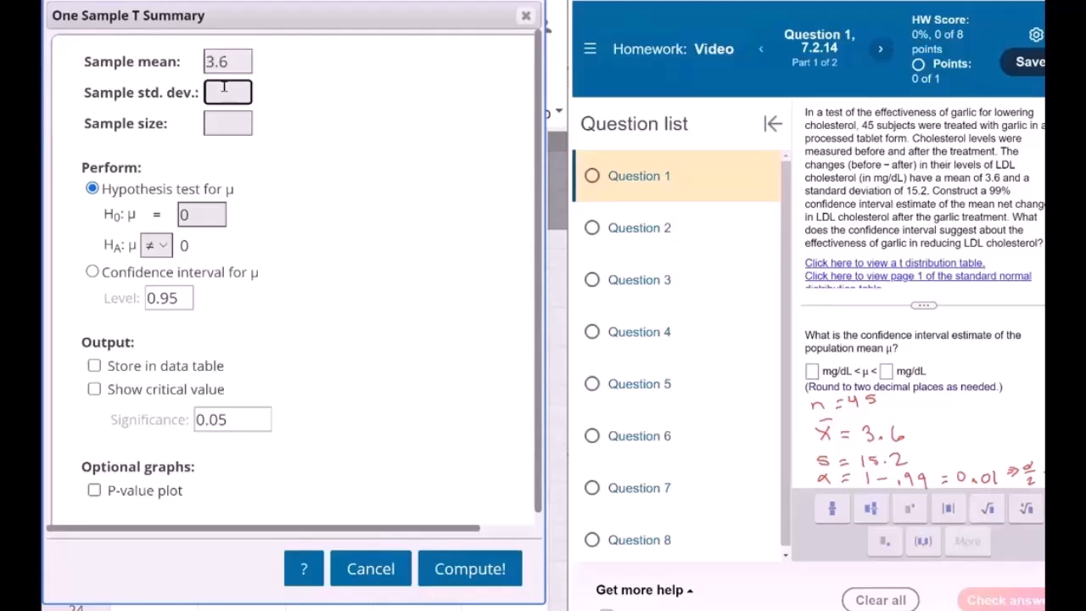
text(15.2)
key(Tab)
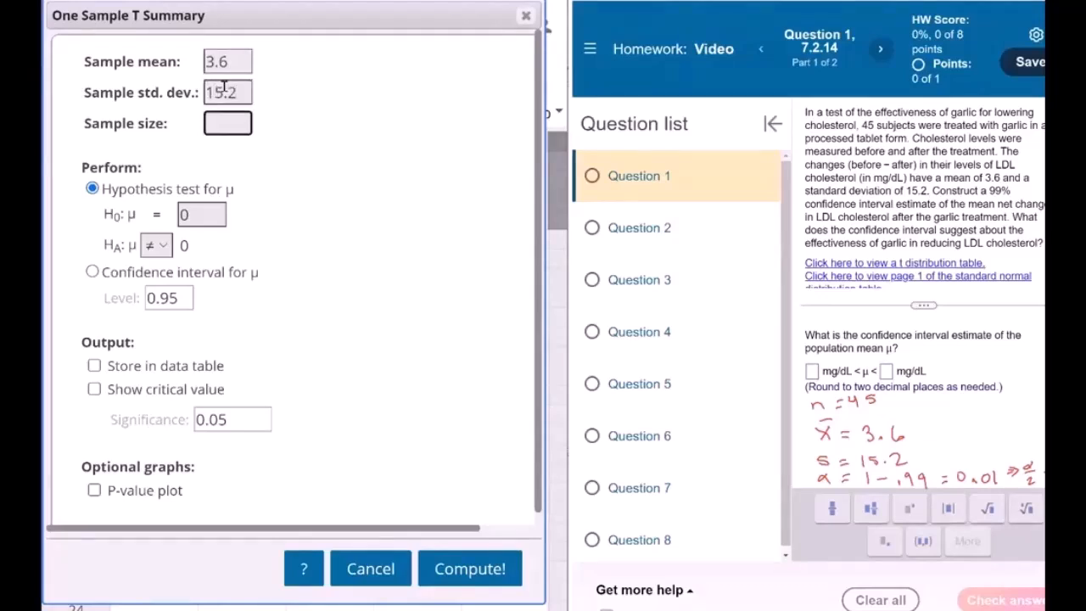
text(45)
Compute a confidence interval for μ at level 0.99 with the critical value shown
click(97, 280)
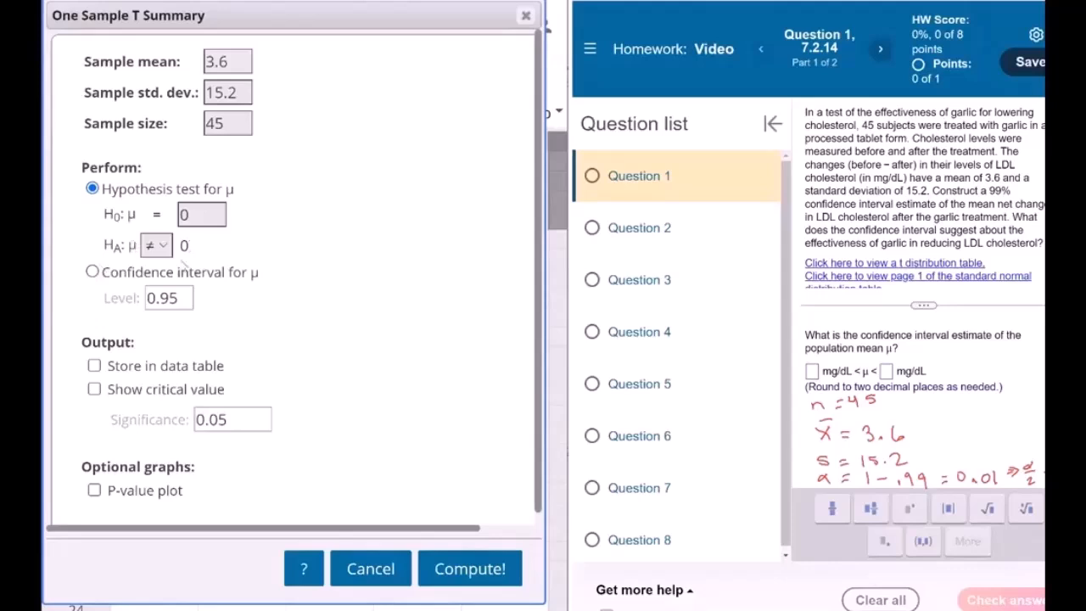
click(95, 272)
click(180, 298)
key(BackSpace)
text(9)
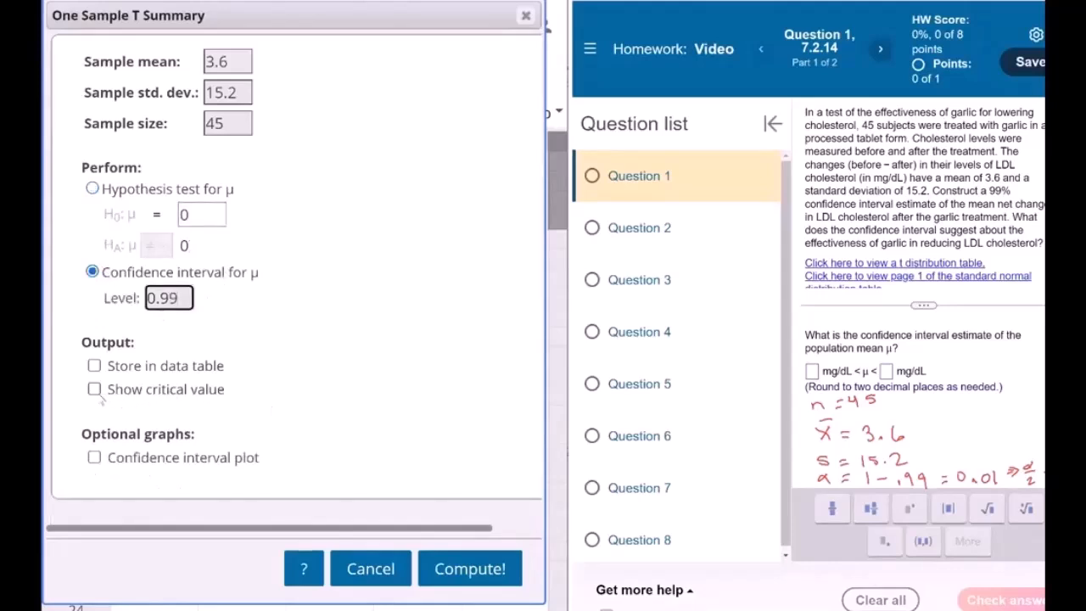
click(94, 388)
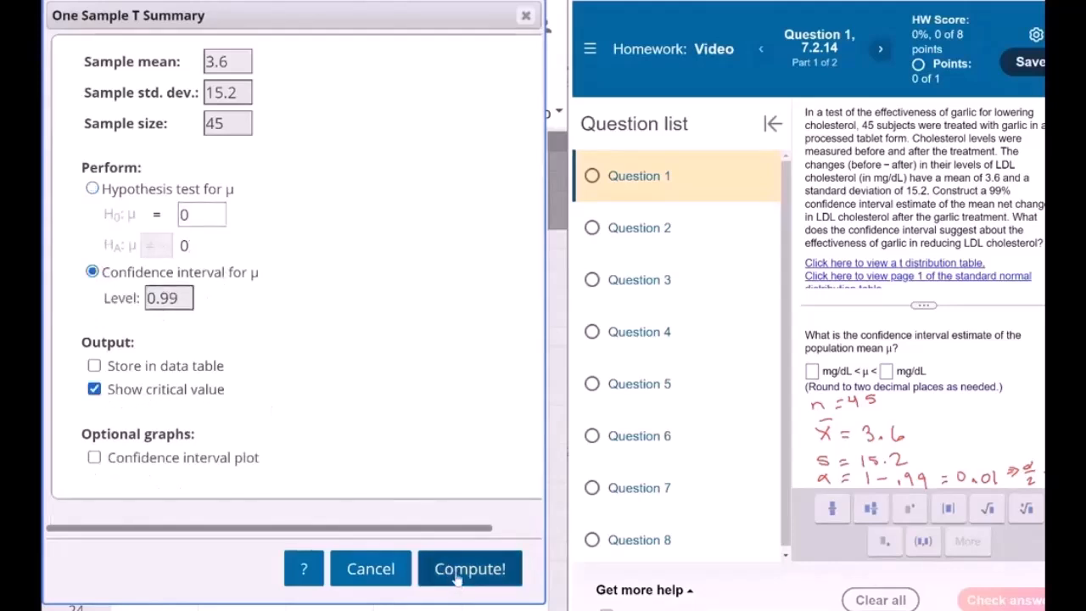
click(455, 573)
scroll(455, 579, down, 10)
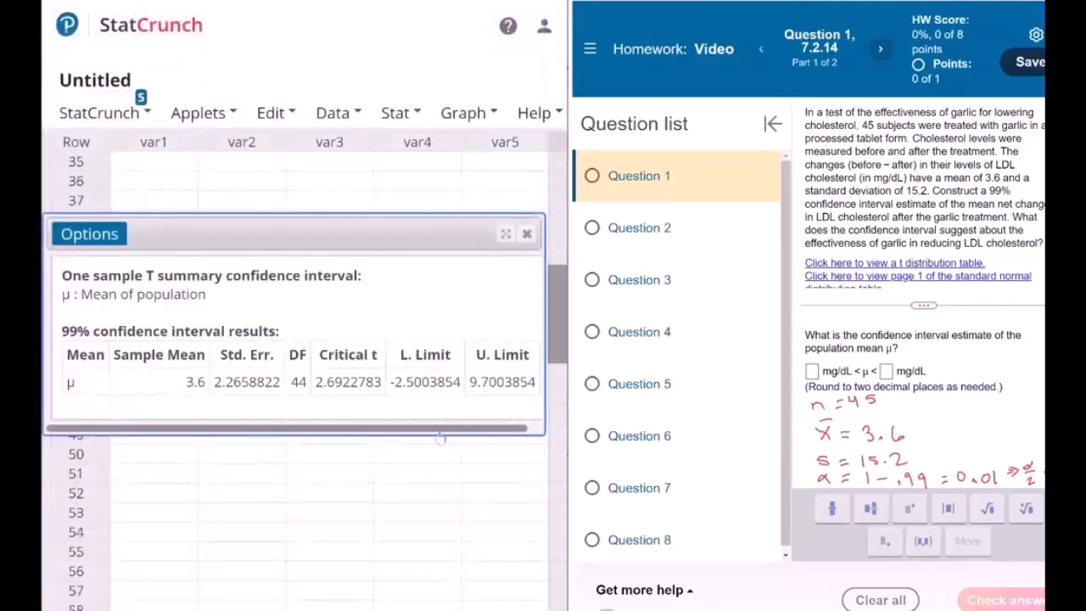
Enter -2.5 and 9.70 as the interval's lower and upper limits in mg/dL and submit the answer
drag(390, 379, 418, 381)
key(ctrl+c)
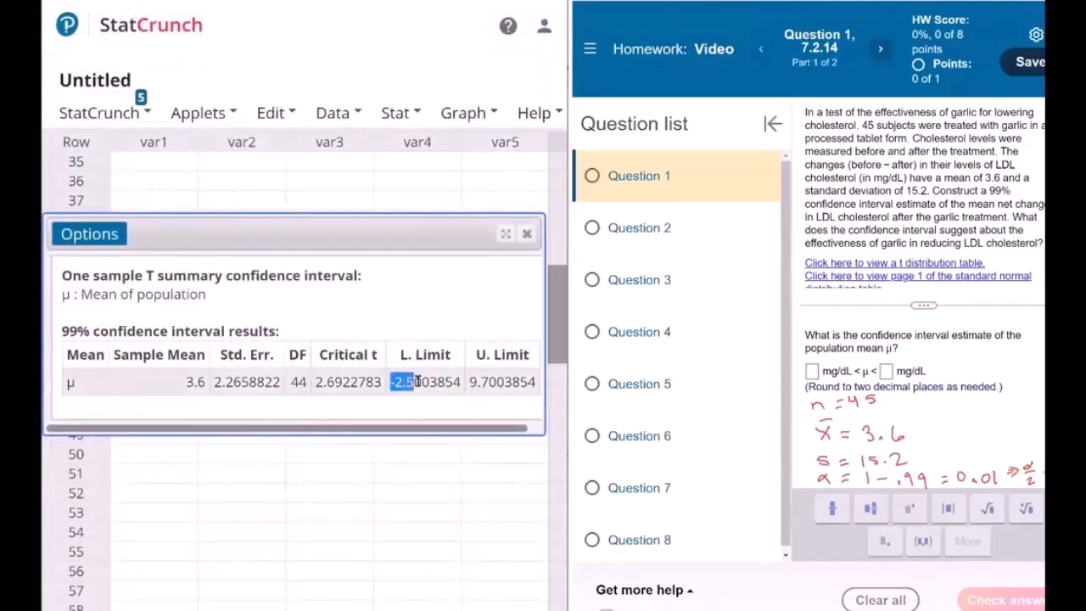
click(812, 371)
key(ctrl+v)
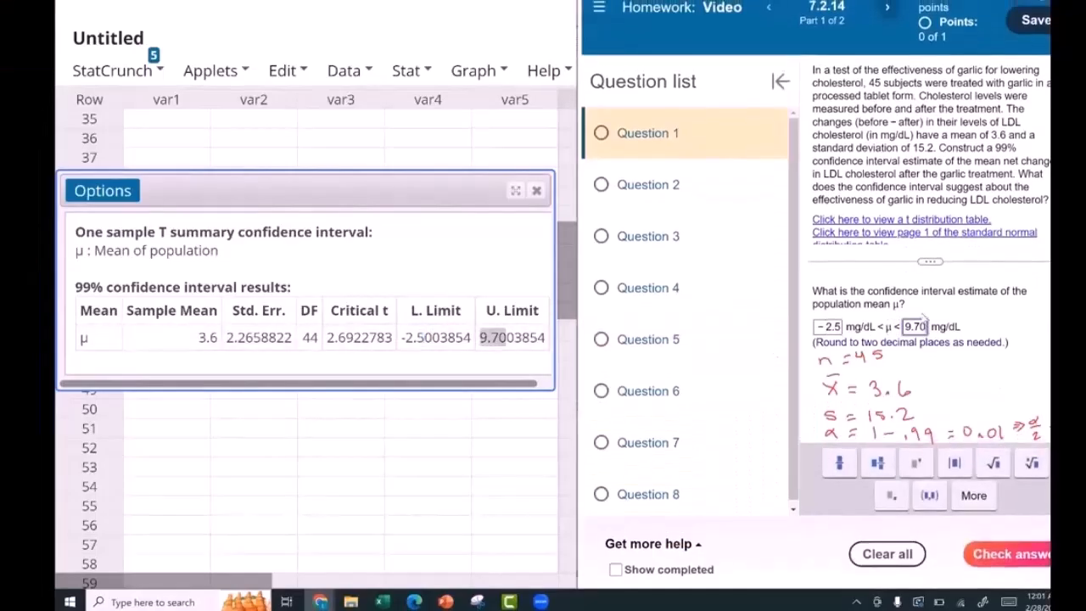
click(984, 554)
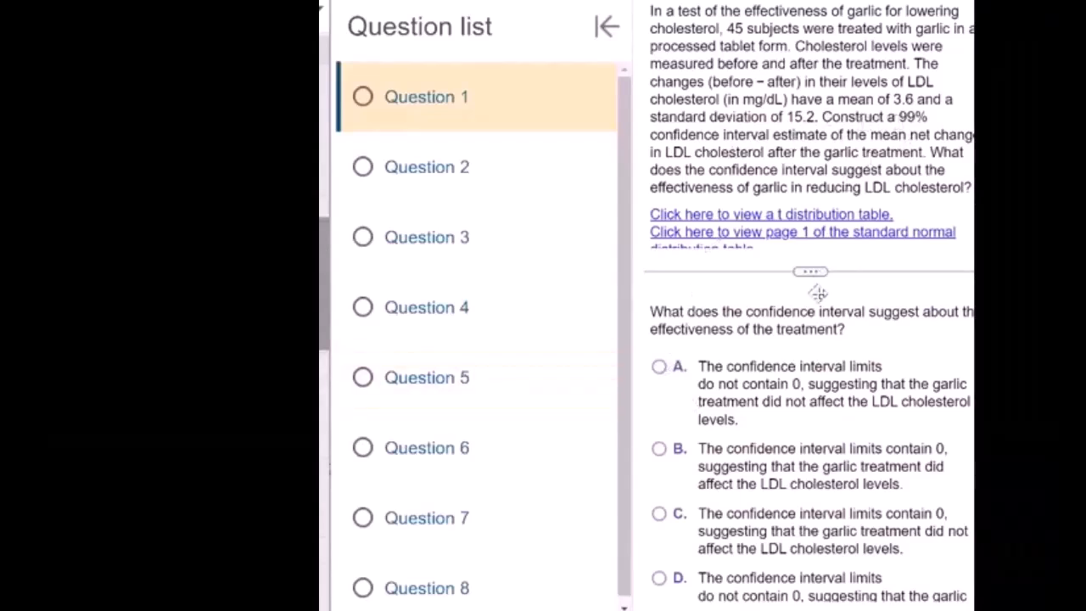
Review the effectiveness options and choose C, that the limits contain 0, suggesting the garlic treatment did not affect LDL cholesterol levels
scroll(808, 390, down, 1)
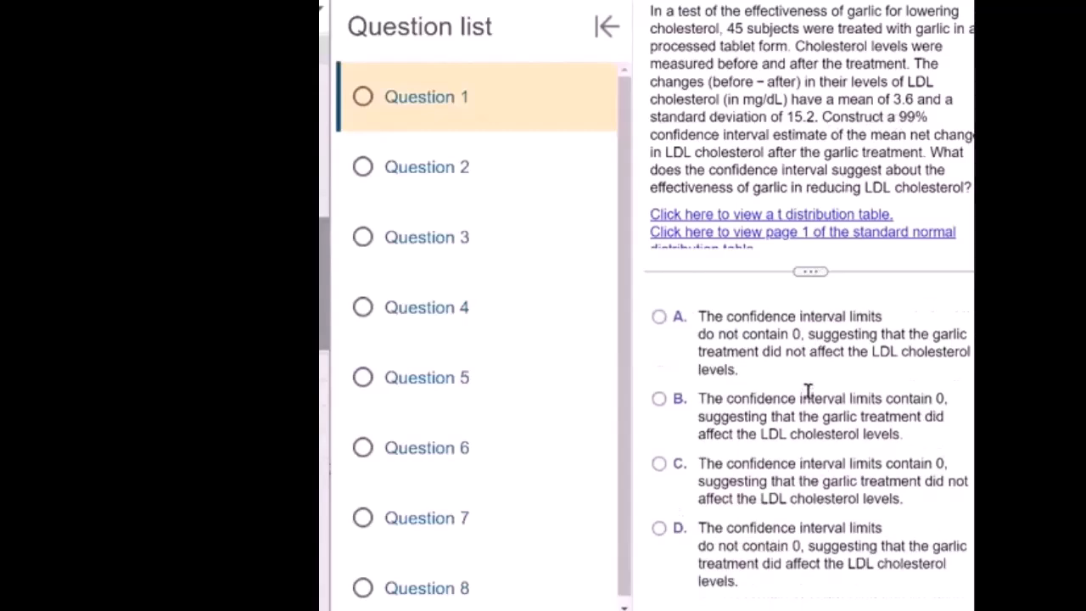
scroll(807, 391, up, 1)
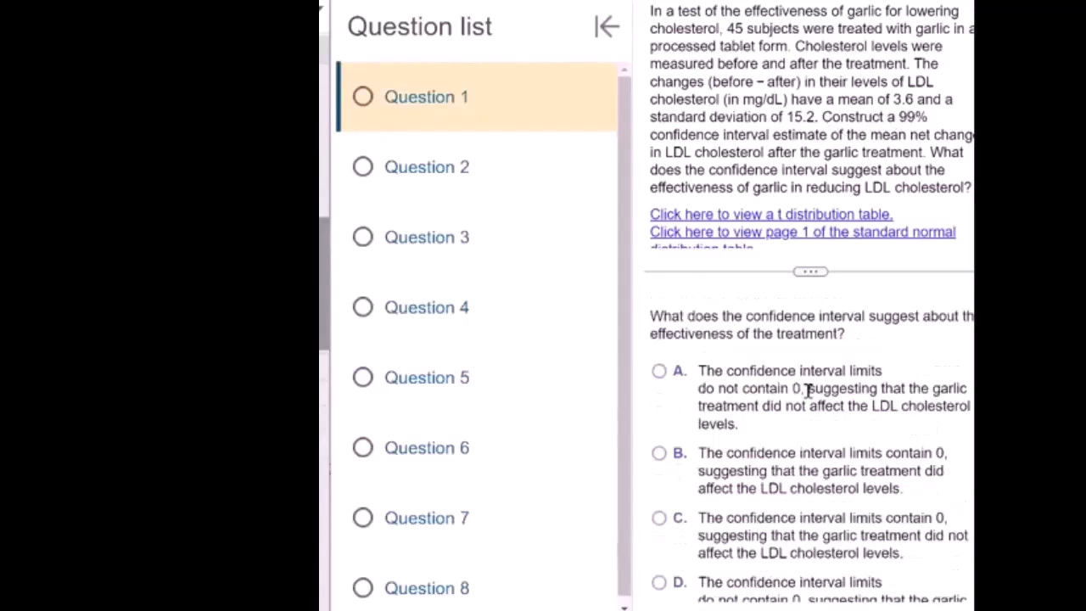
scroll(808, 390, up, 1)
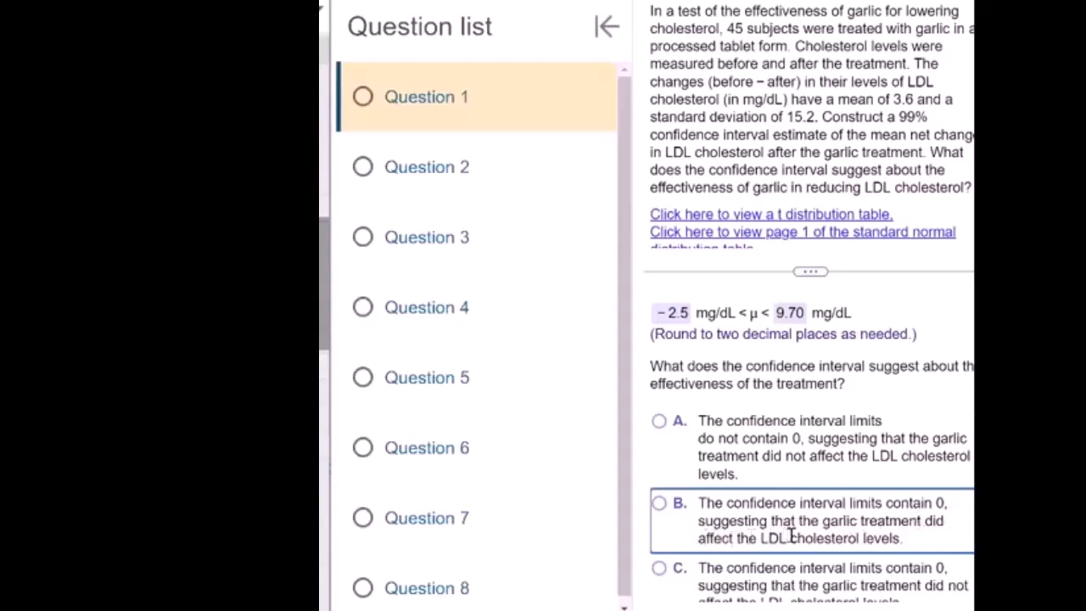
scroll(660, 506, down, 3)
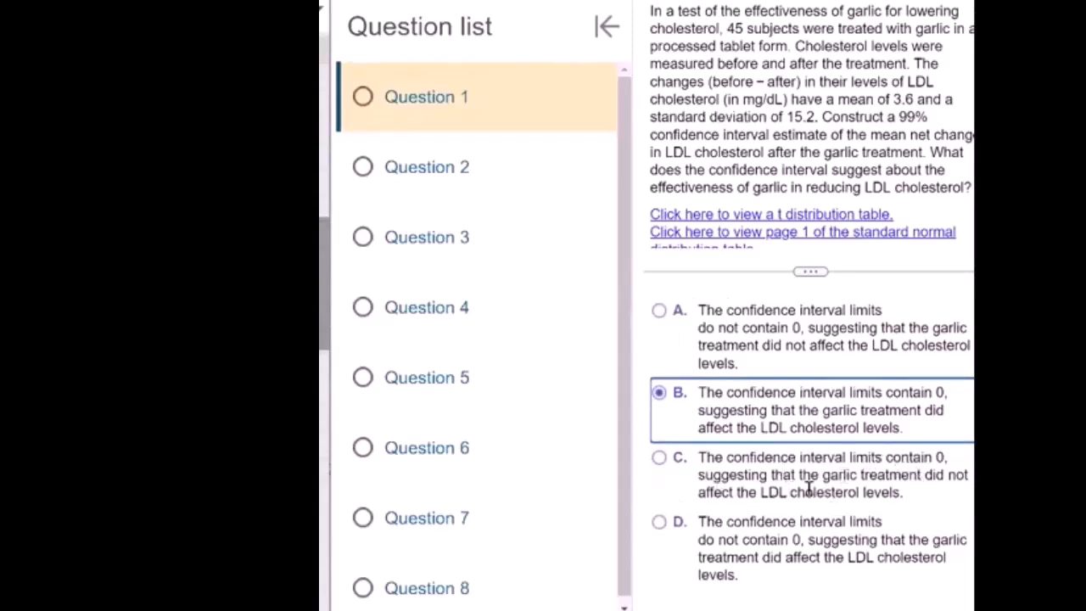
scroll(840, 490, up, 3)
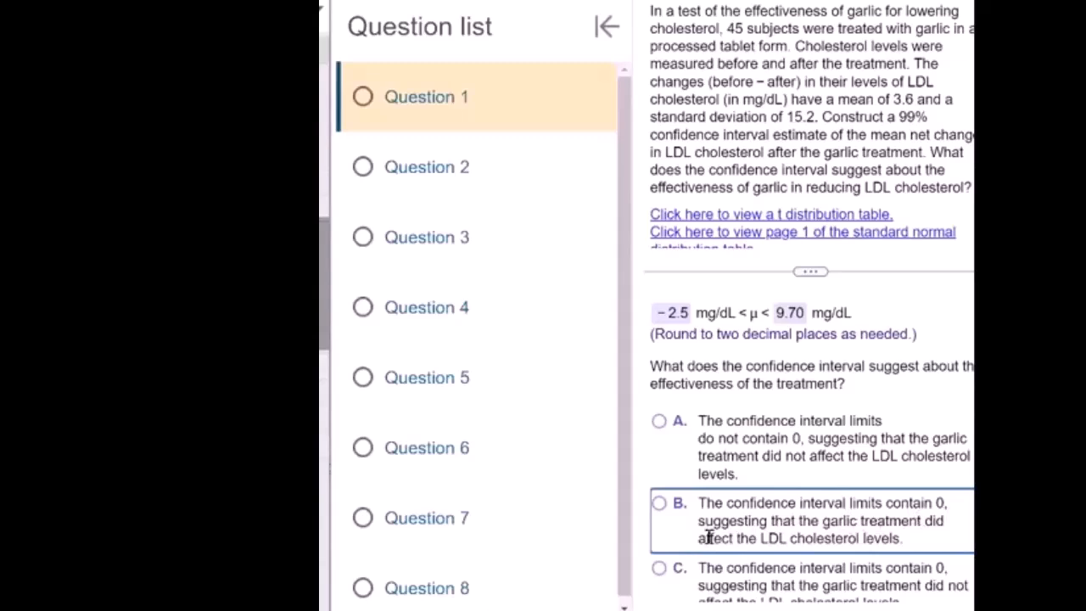
scroll(660, 458, down, 3)
click(660, 458)
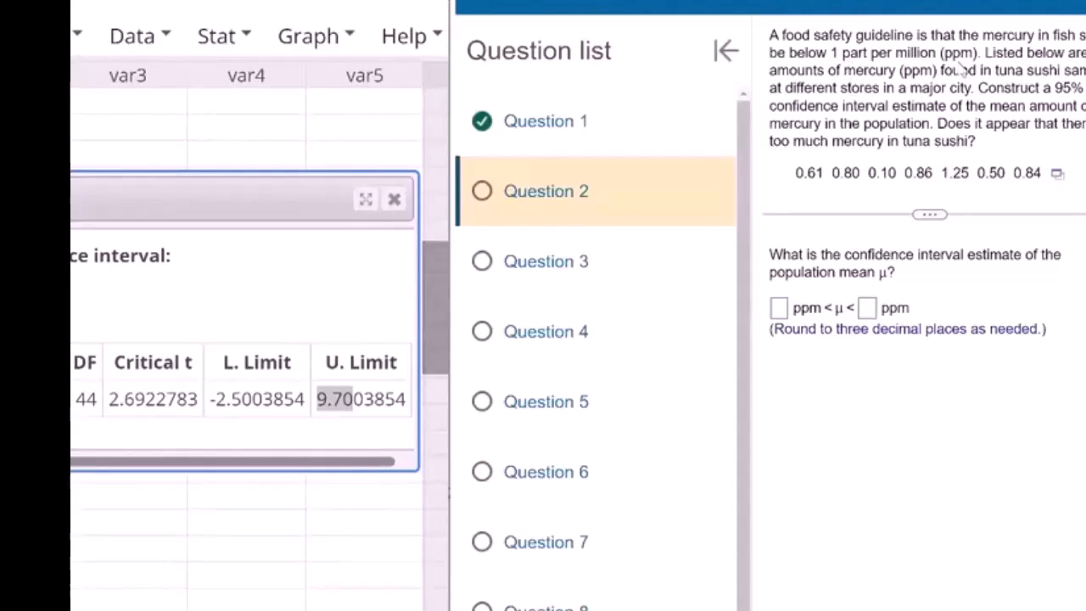
Open the tuna sushi mercury data in StatCrunch and compute a QQ plot of Mercury (ppm) with the correlation statistic
click(1057, 175)
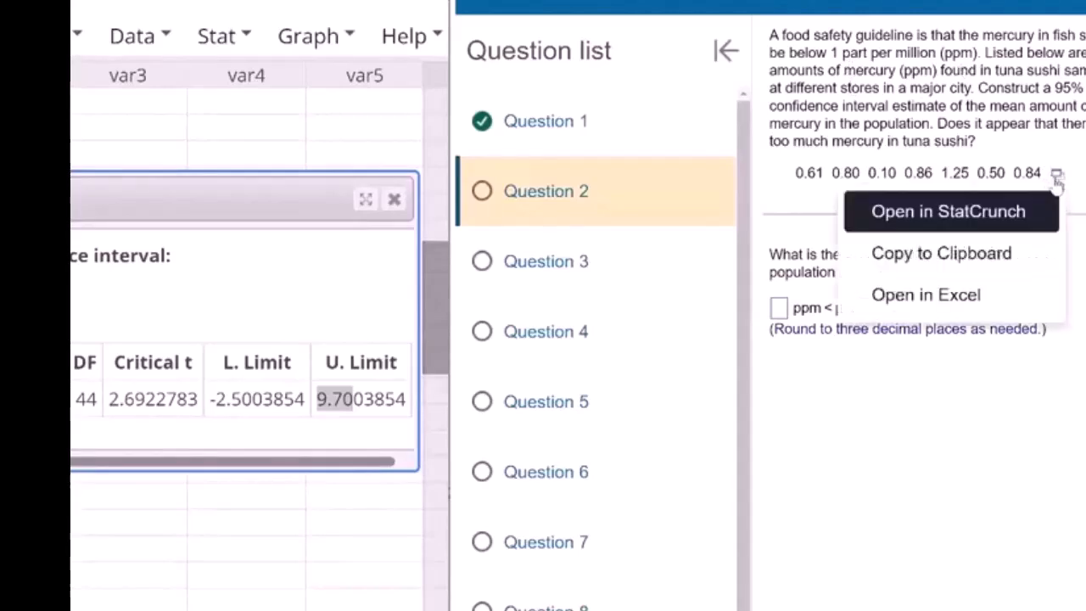
click(950, 223)
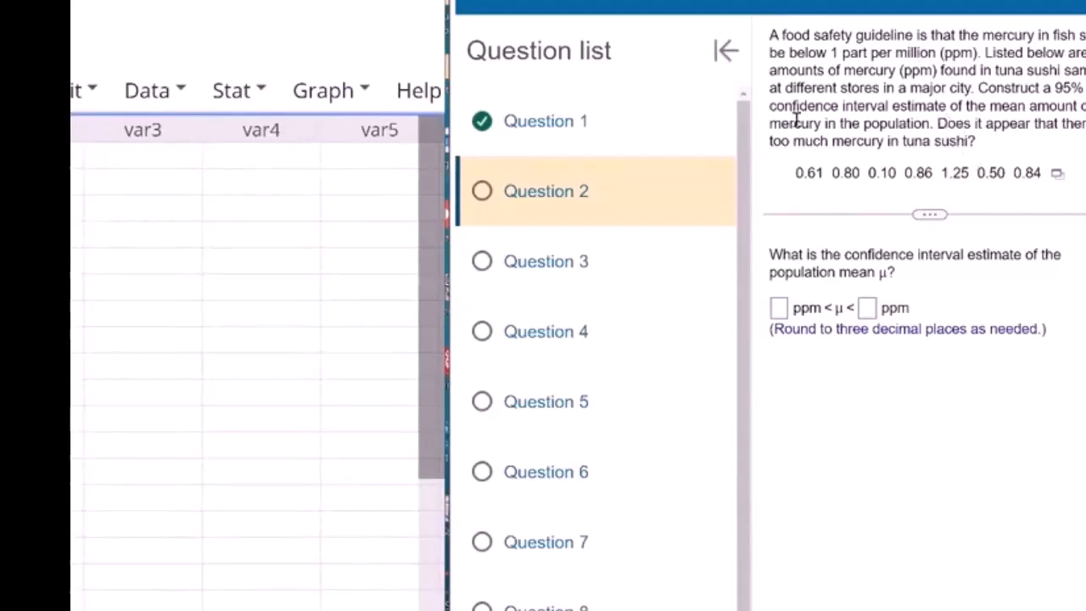
click(319, 93)
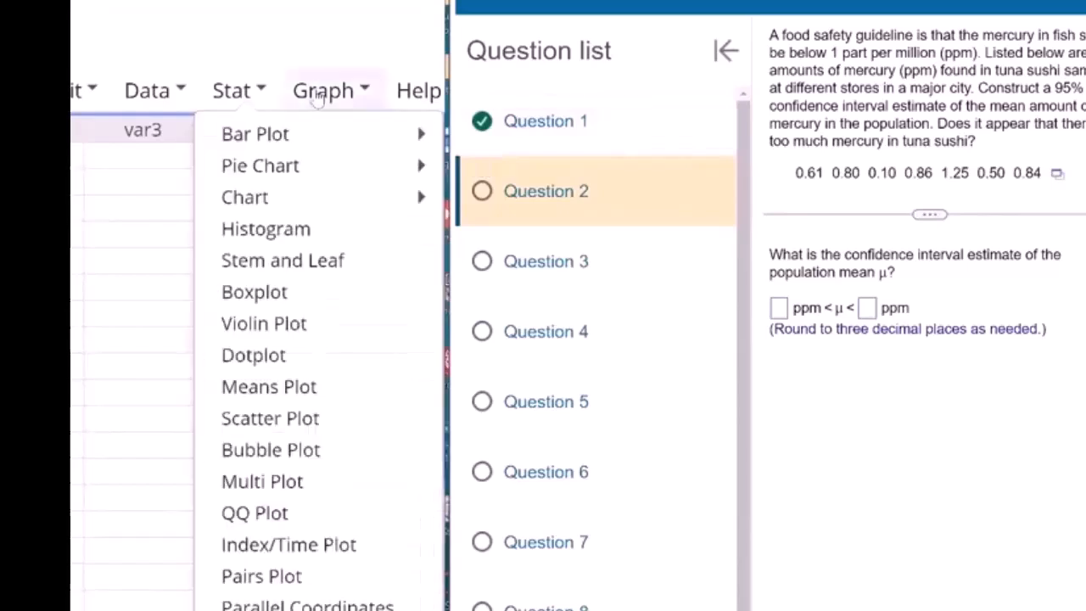
click(319, 91)
click(319, 92)
click(244, 515)
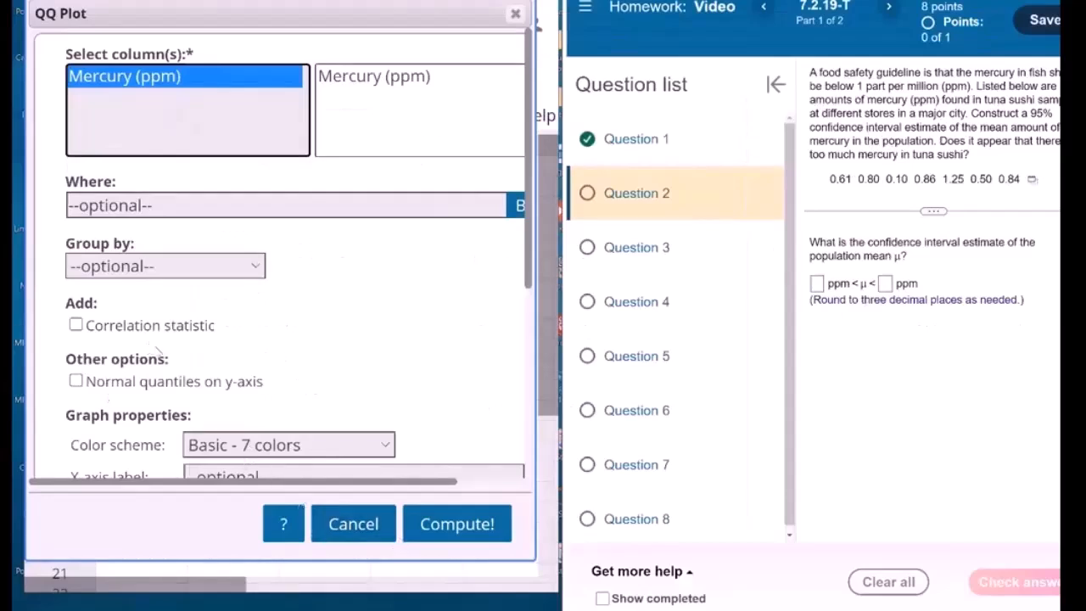
click(195, 336)
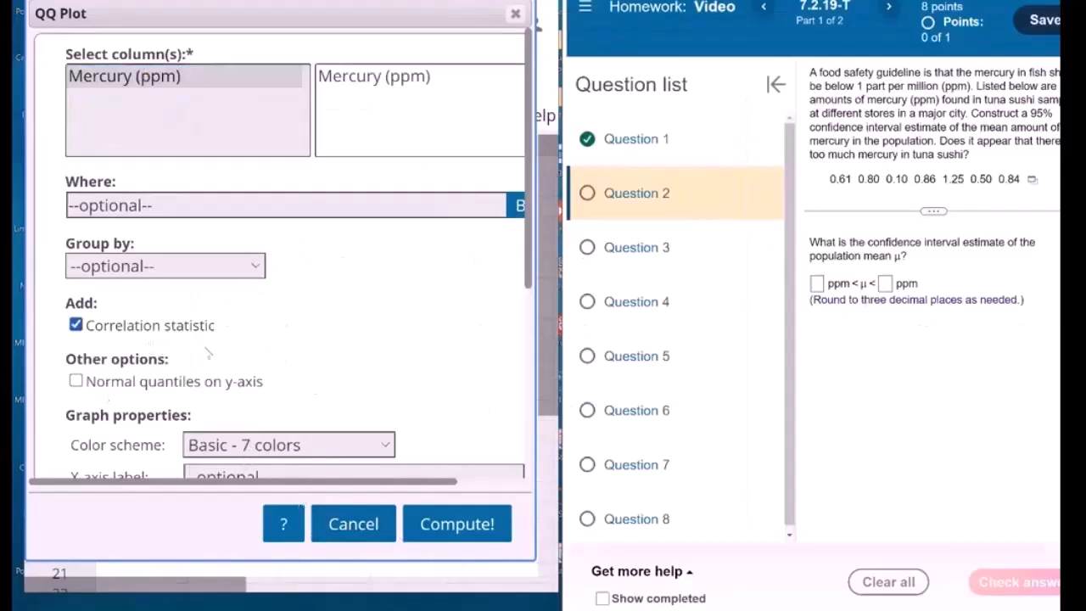
click(456, 524)
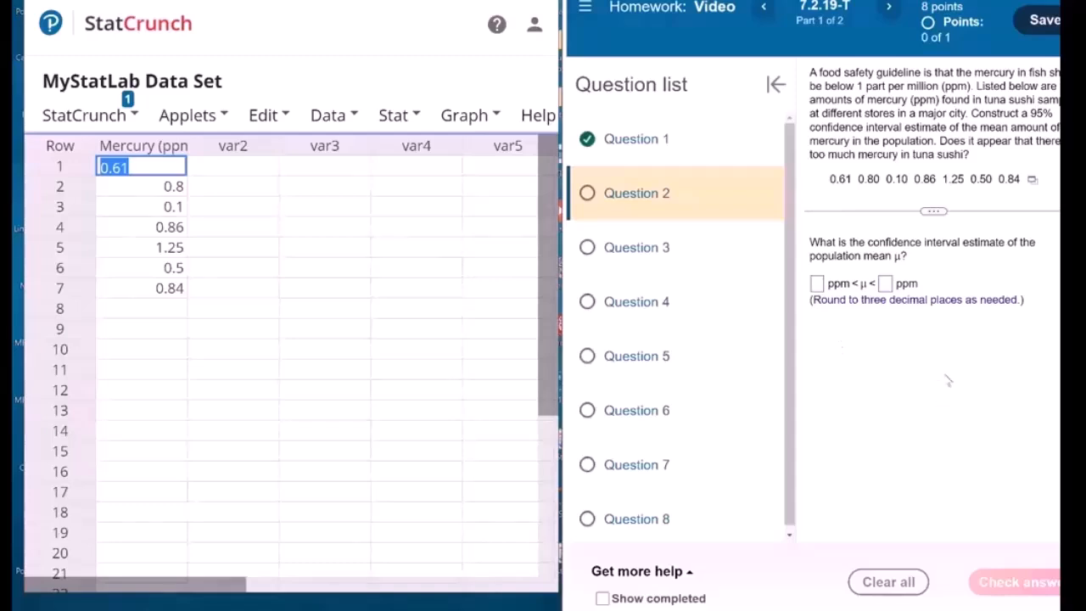
Set up a one-sample T procedure with data for Mercury (ppm), performing a confidence interval for μ at level 0.95
click(335, 115)
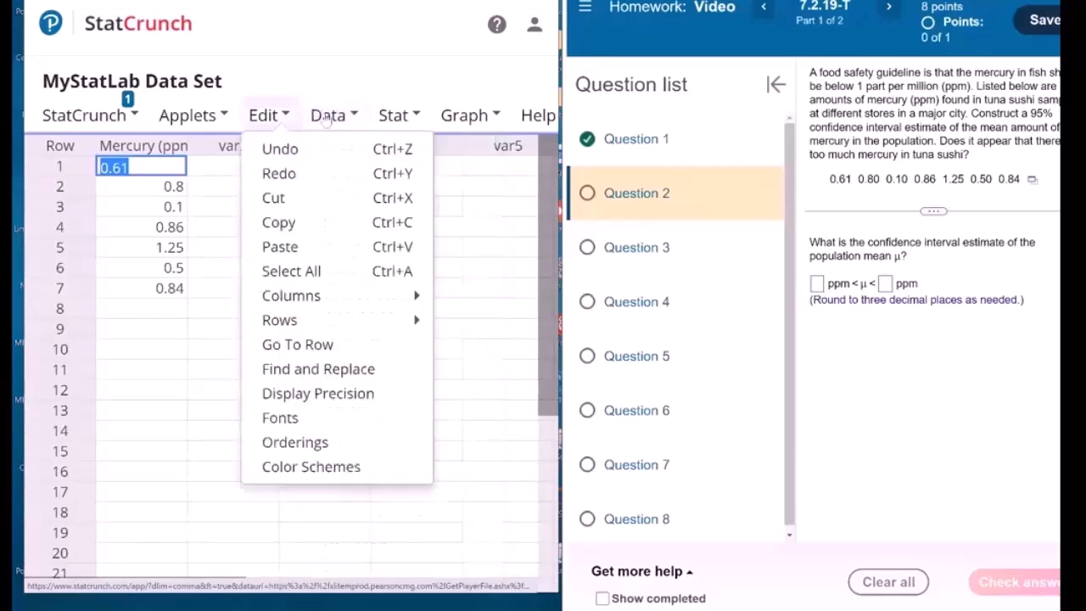
click(401, 124)
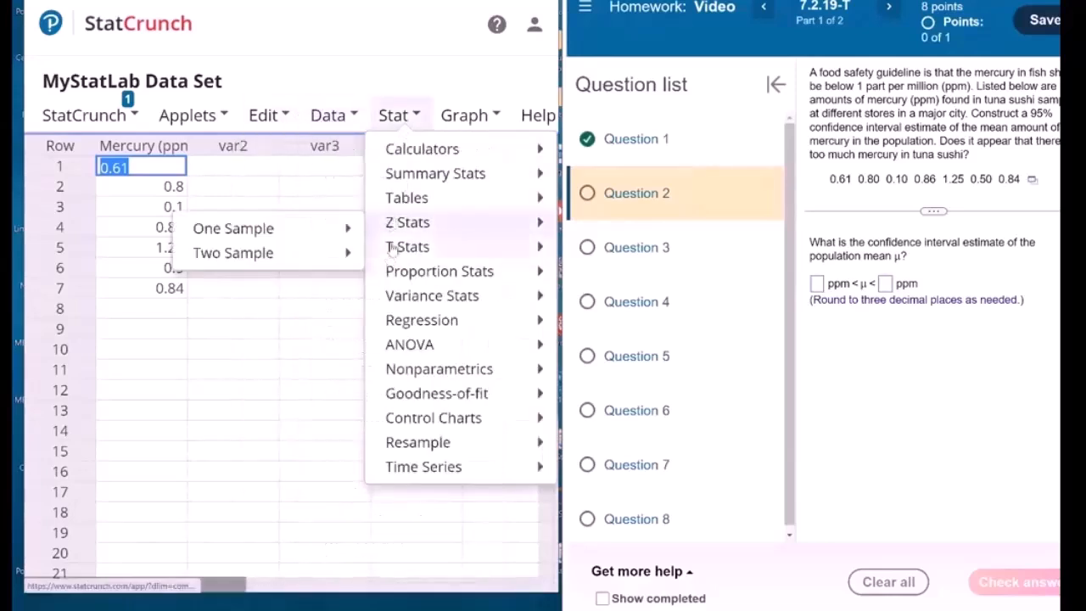
mouse_move(393, 246)
mouse_move(311, 252)
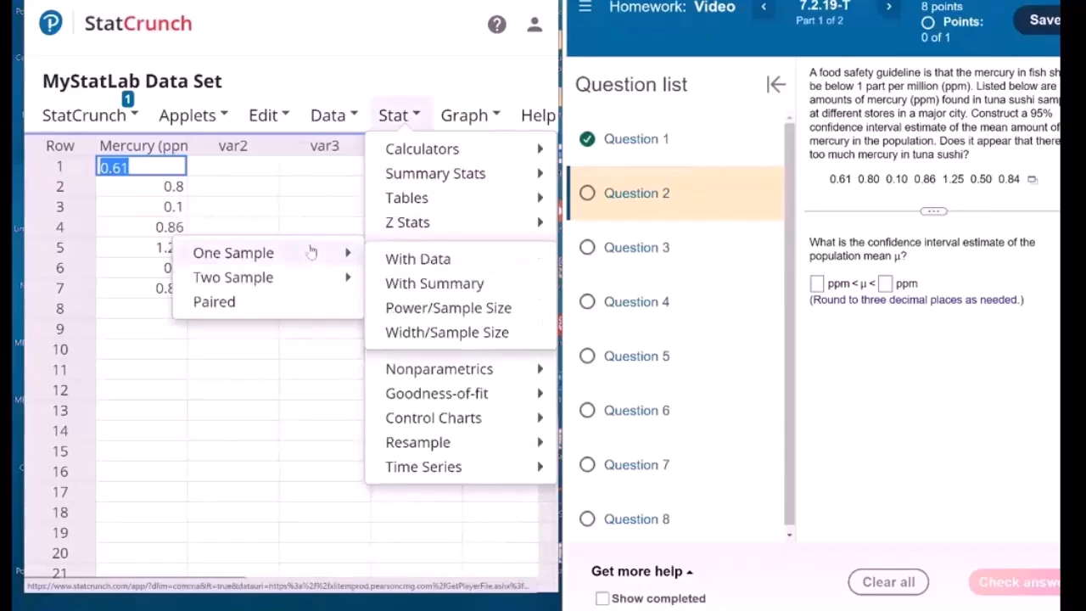
click(414, 258)
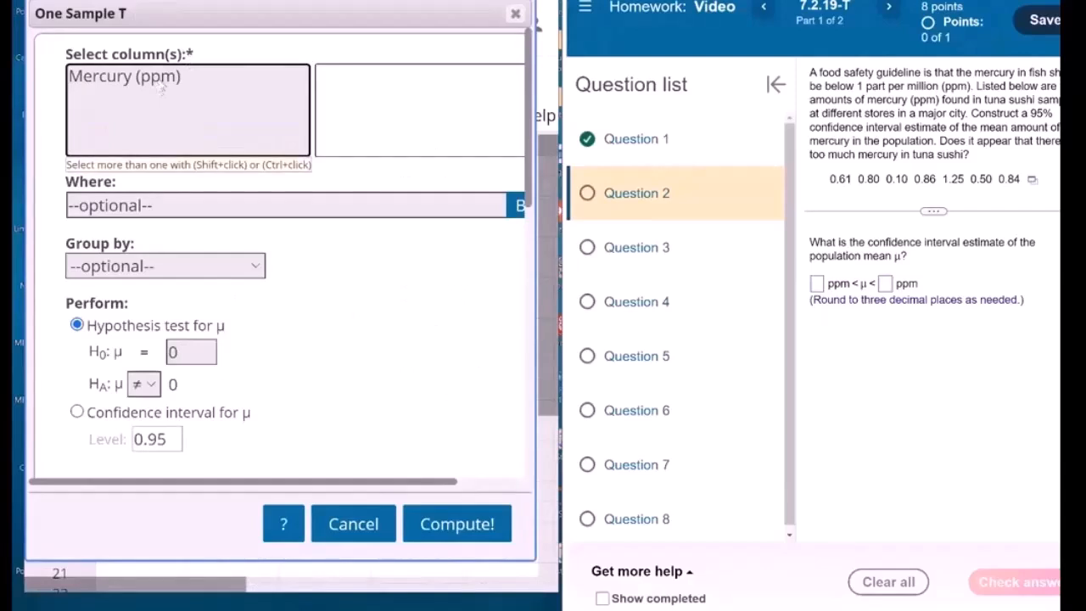
click(162, 78)
click(92, 412)
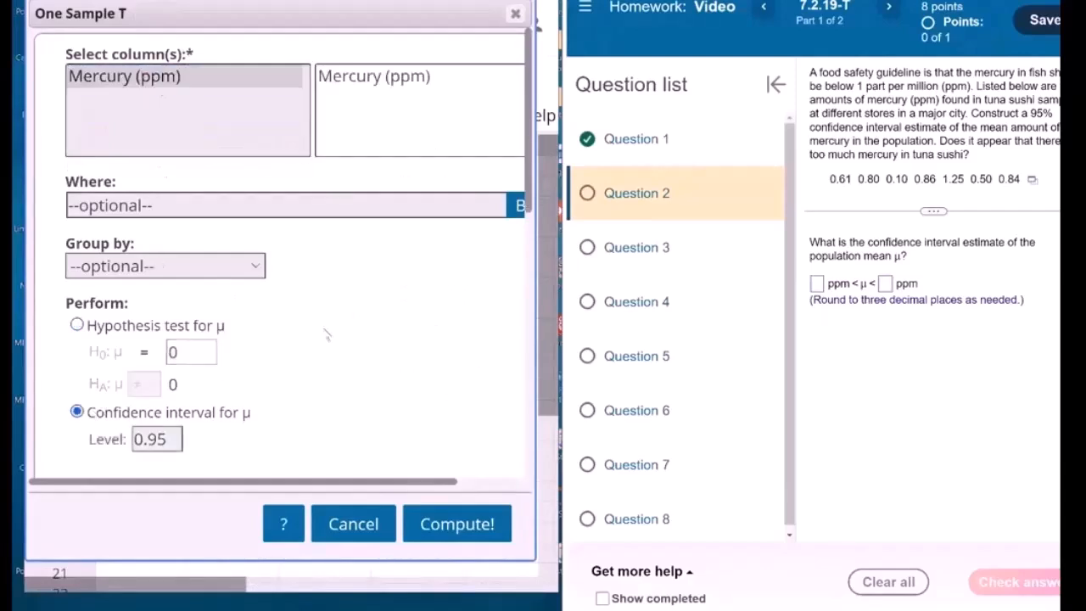
Include a QQ plot in the output, compute the mercury interval and look through both result pages
scroll(327, 335, down, 3)
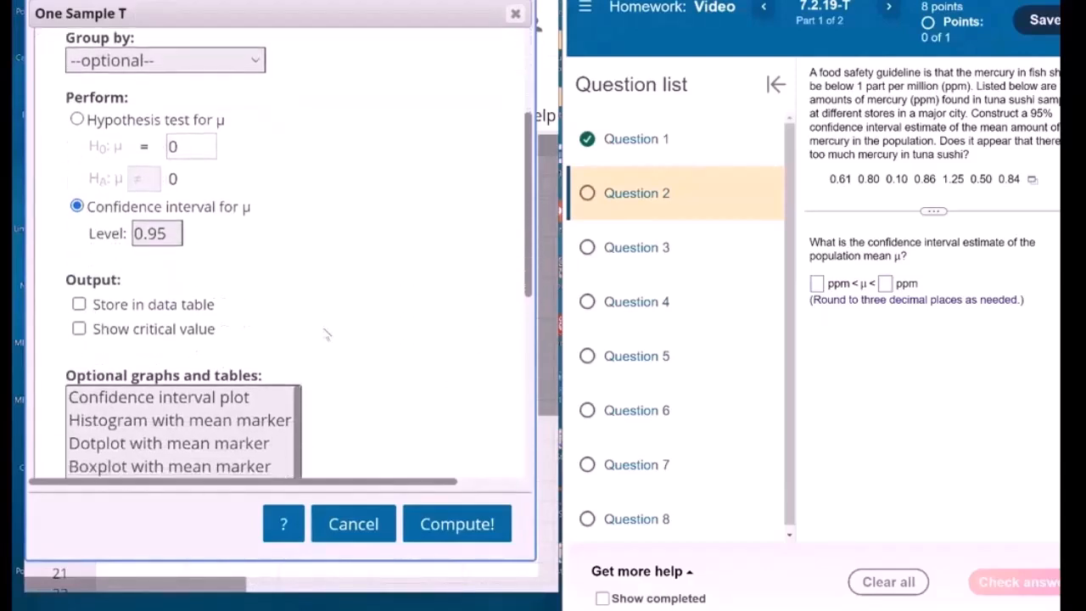
scroll(326, 335, down, 1)
click(173, 392)
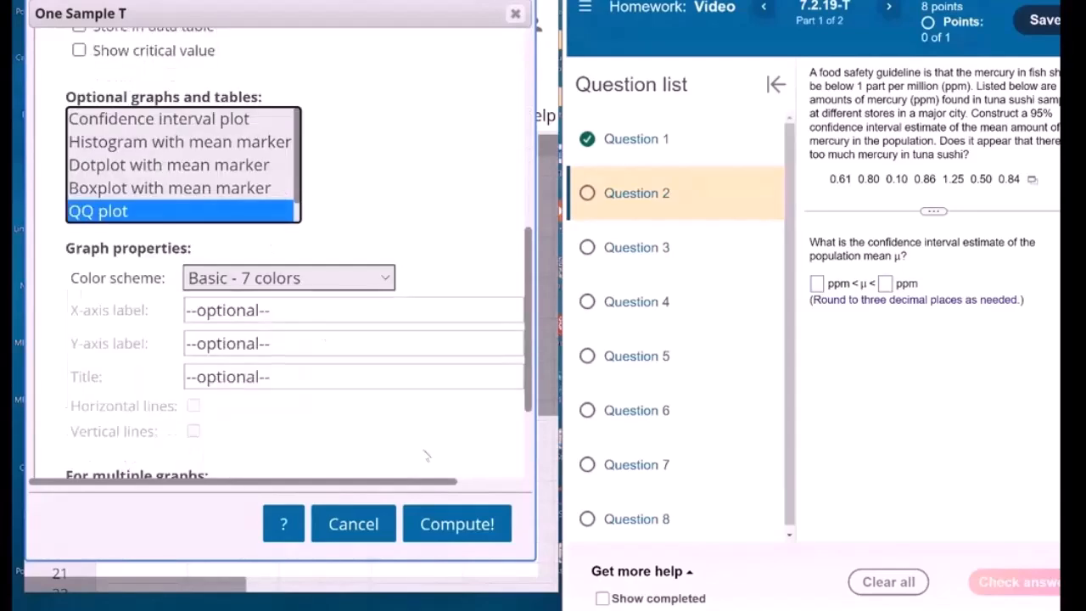
click(425, 522)
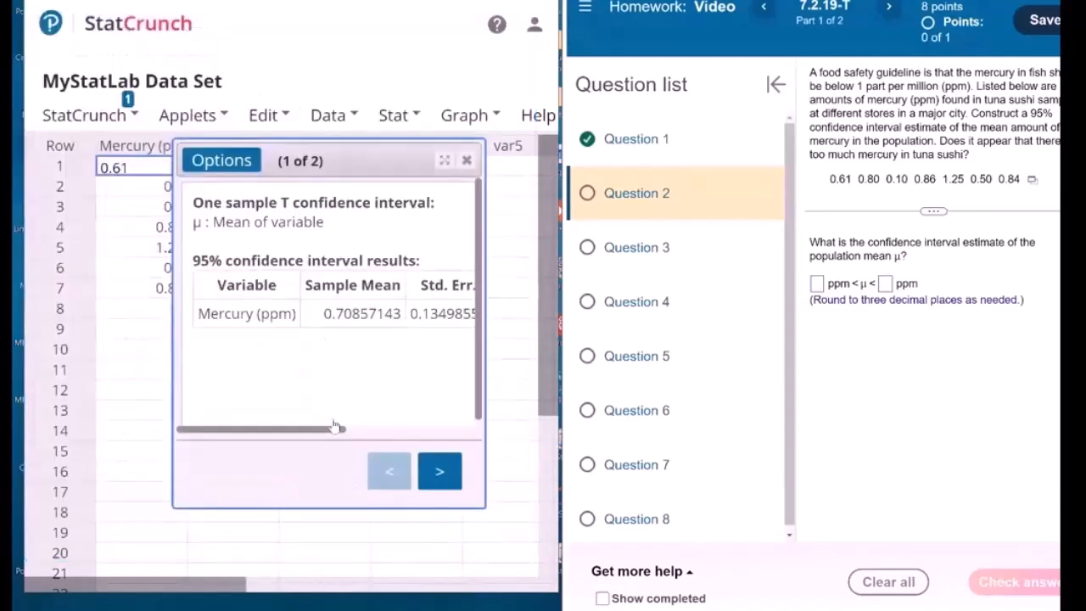
click(437, 473)
click(389, 472)
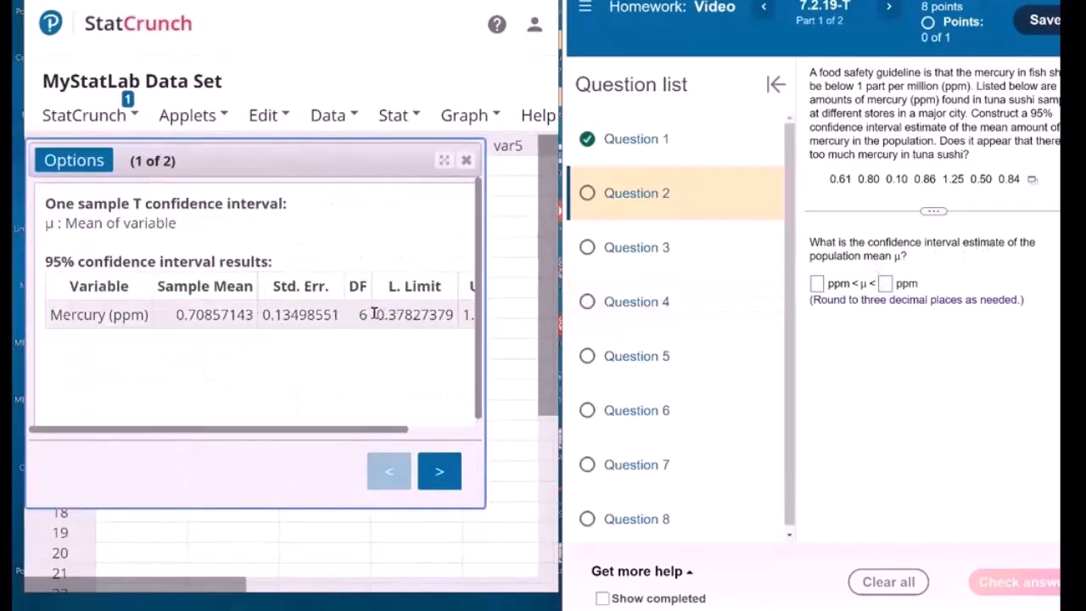
Enter 0.378 and 1.039 as the interval's lower and upper limits in ppm and submit the answer
drag(377, 314, 416, 315)
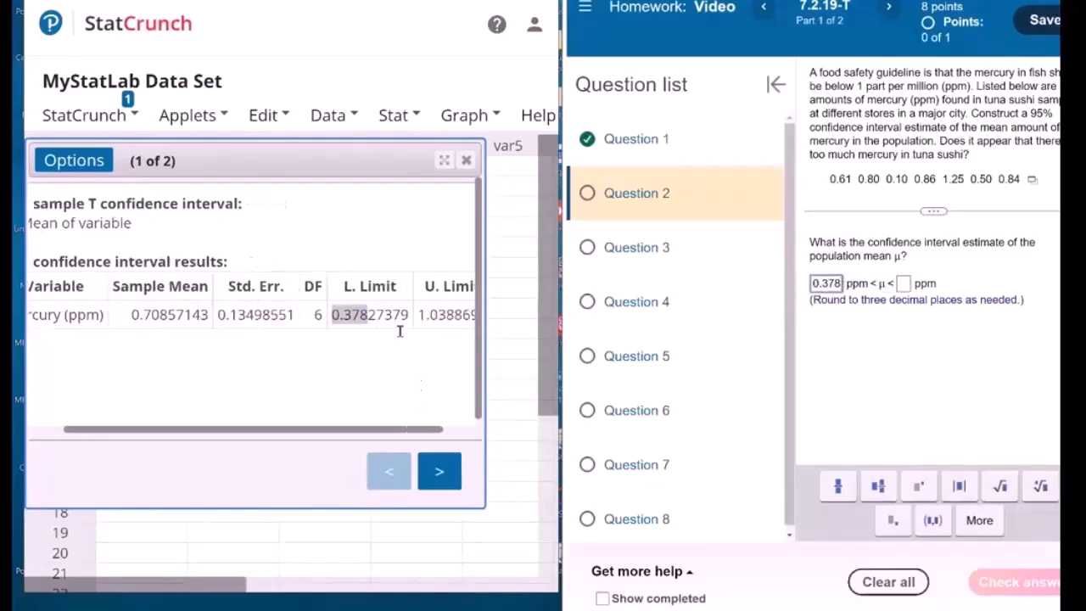
scroll(400, 332, right, 1)
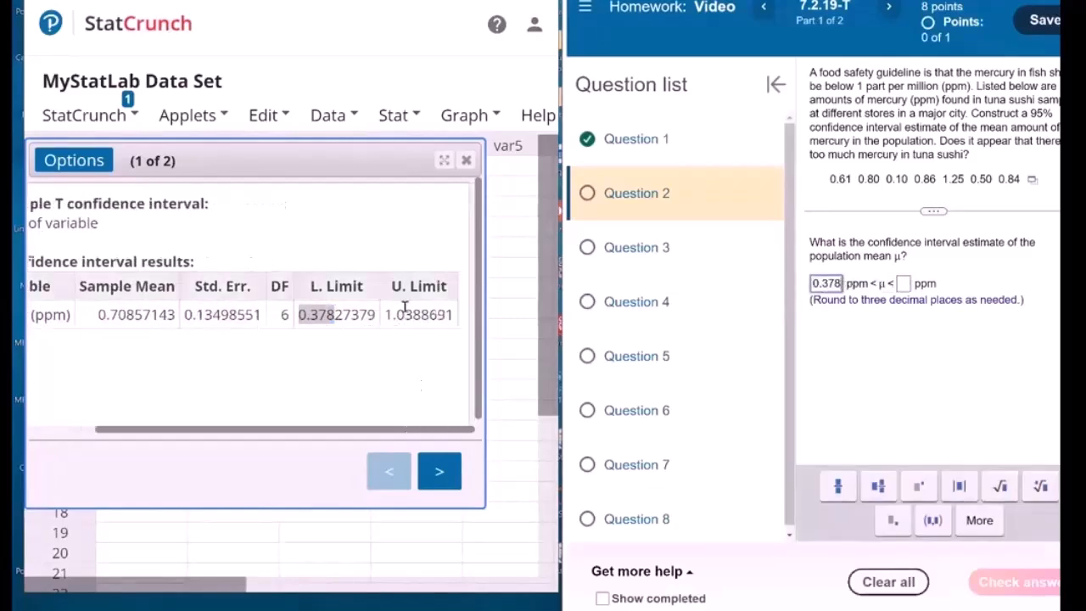
drag(386, 314, 422, 315)
click(910, 283)
text(1.03)
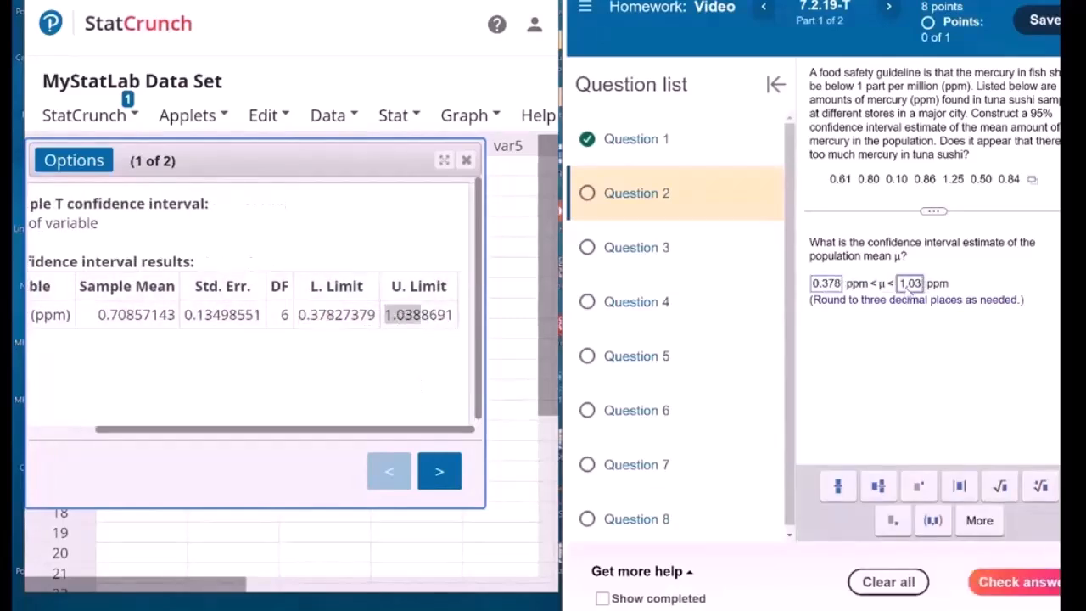
text(9)
click(1001, 581)
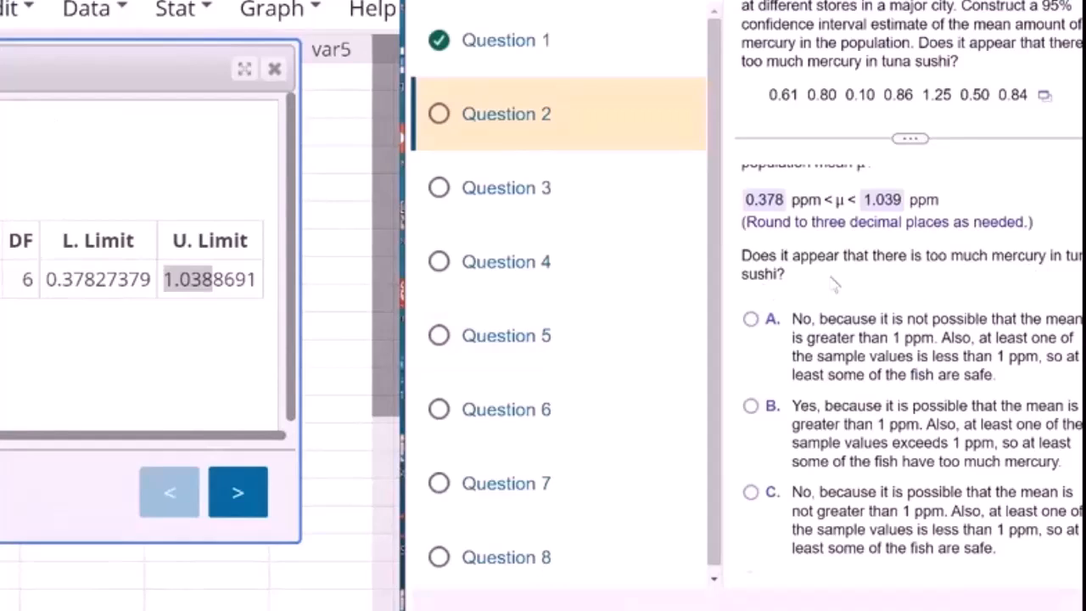
Review the mercury options and submit B, that the mean may exceed 1 ppm and at least one sample value exceeds 1 ppm
scroll(834, 283, up, 1)
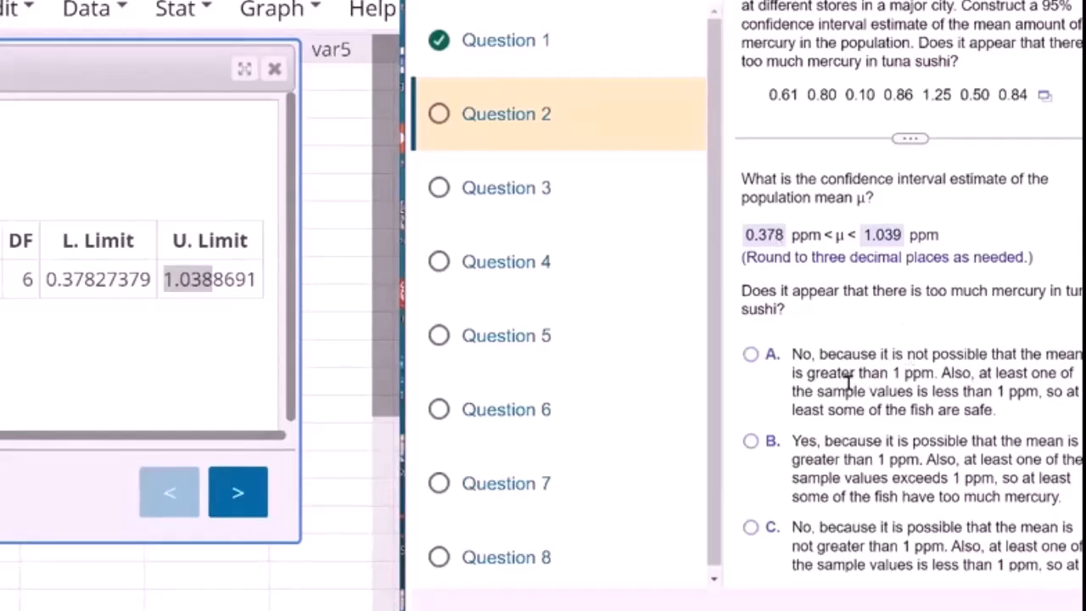
scroll(848, 384, down, 1)
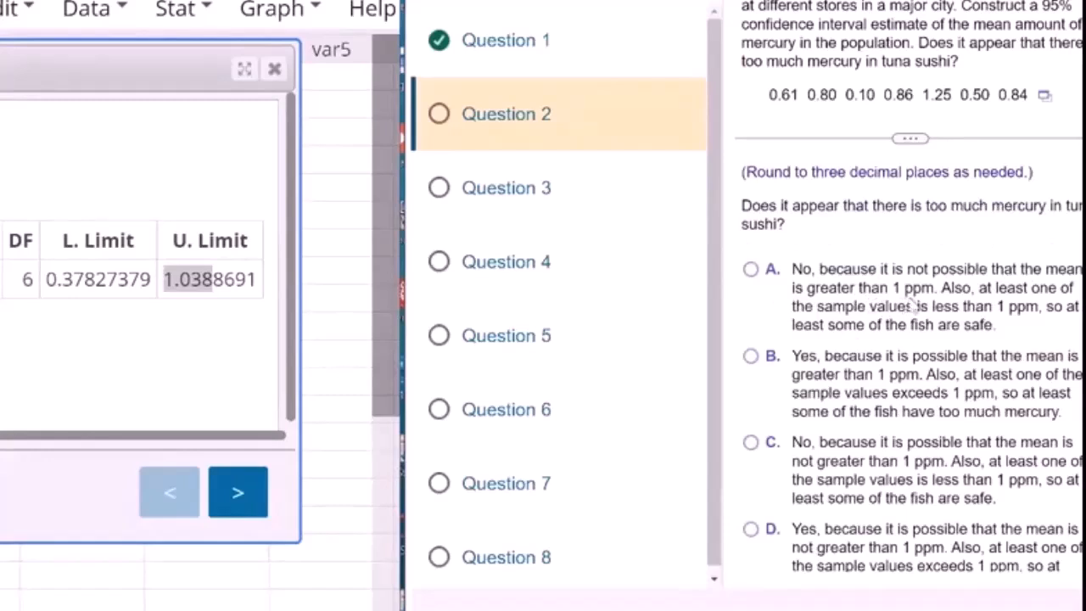
scroll(916, 300, up, 1)
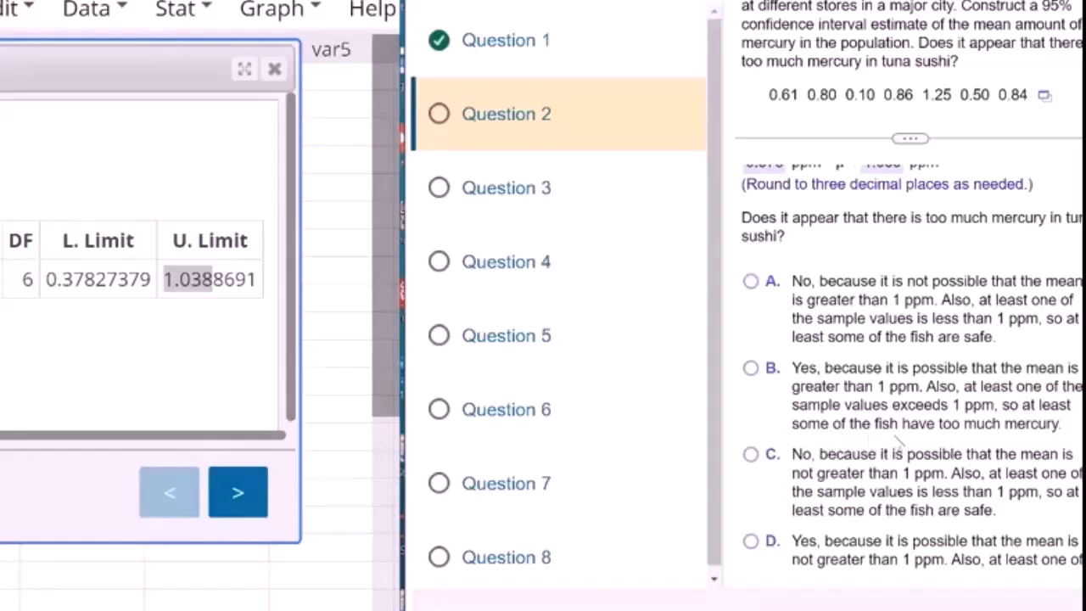
click(758, 377)
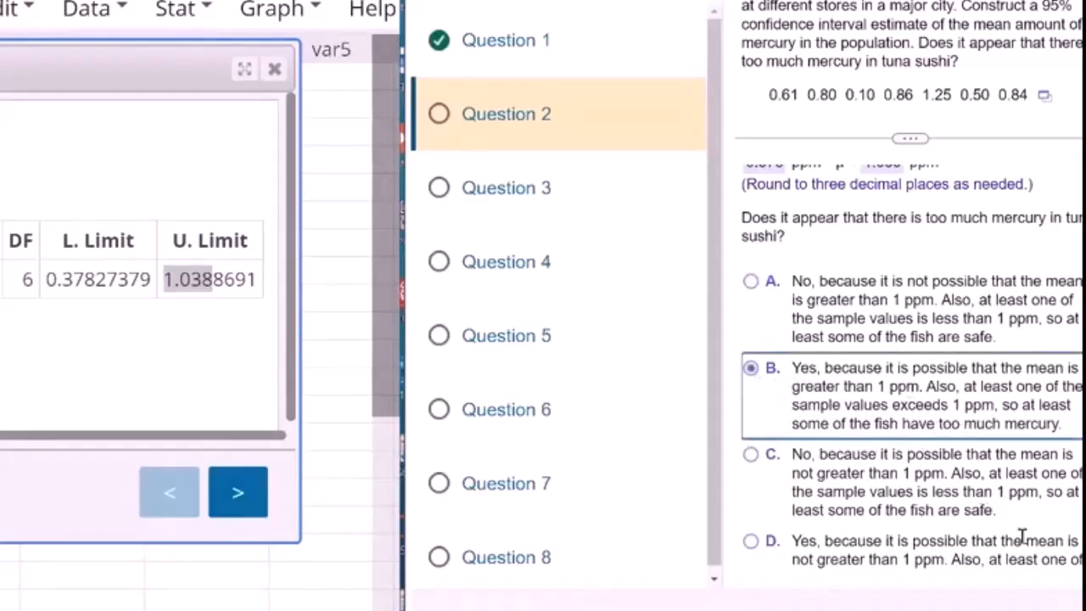
scroll(1018, 526, down, 1)
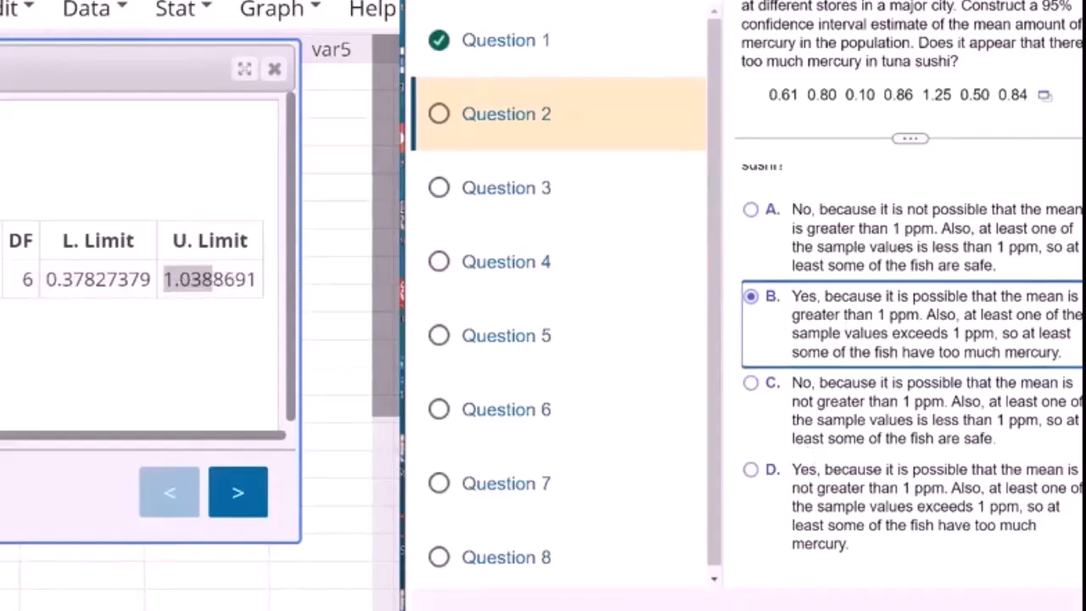
key(Return)
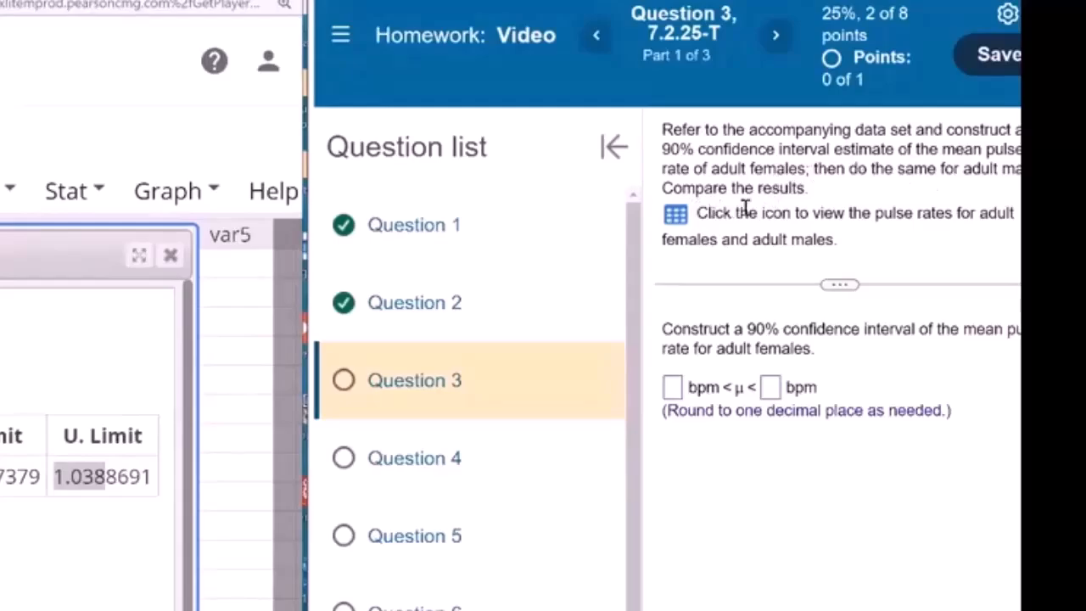
Open Question 3's Pulse Rates data set for males and females in StatCrunch
click(675, 214)
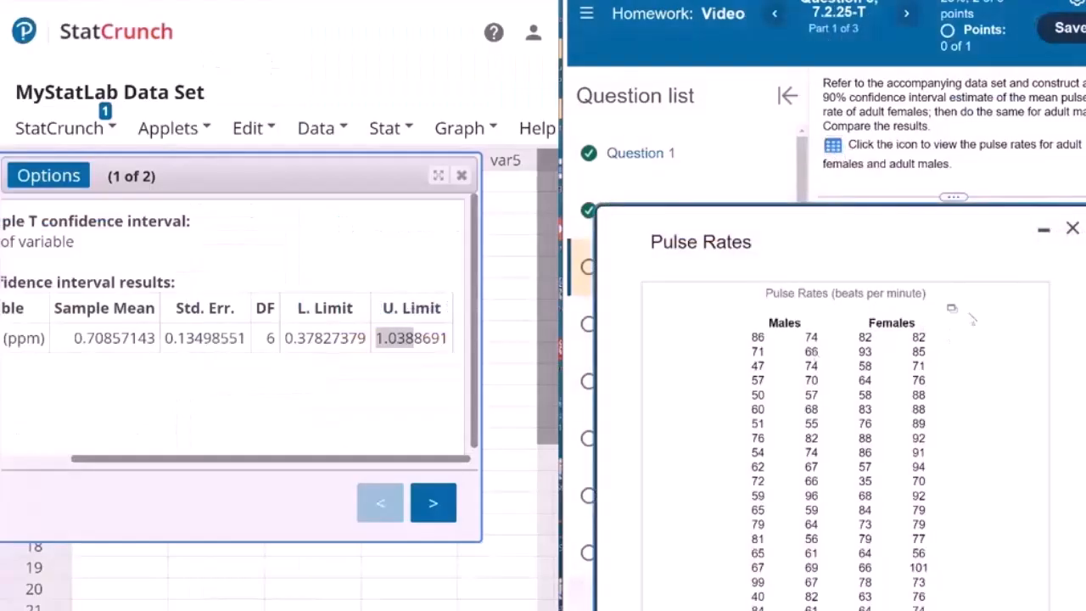
click(953, 310)
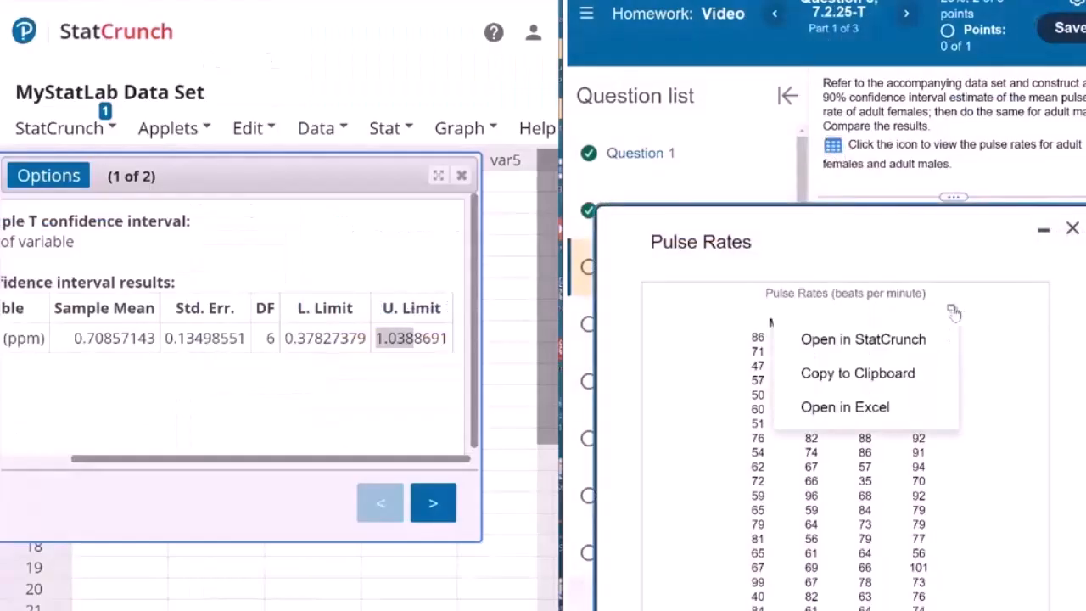
click(919, 340)
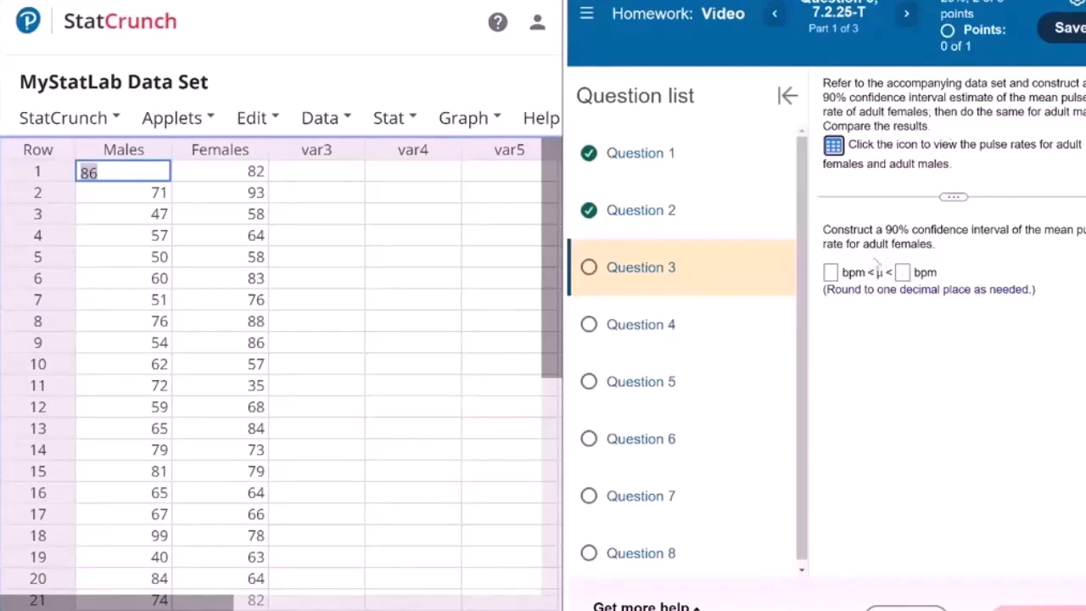
Compute a QQ plot of the Females pulse rates
click(403, 126)
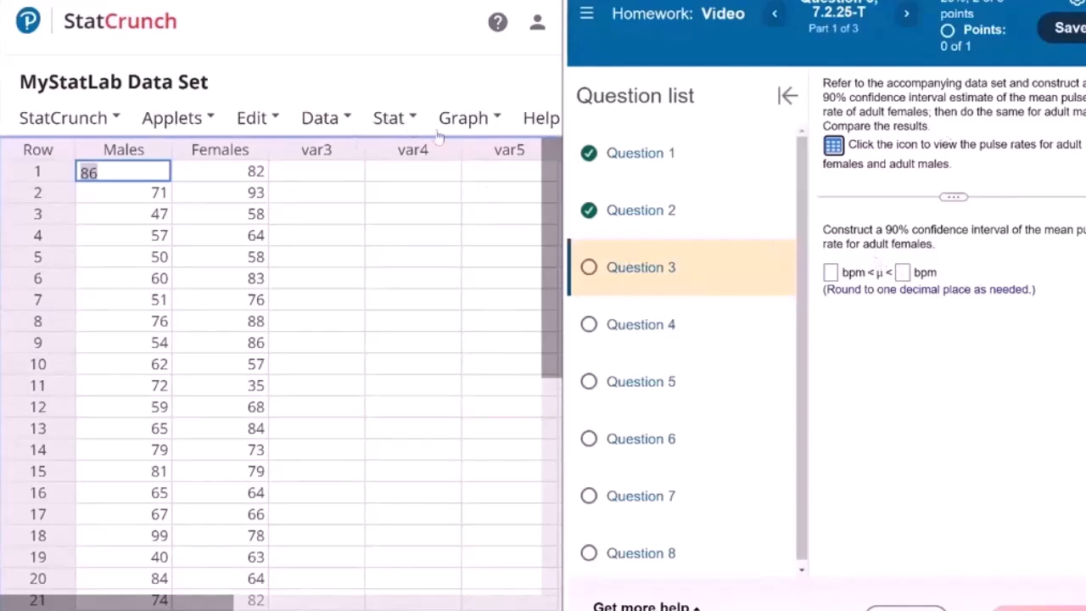
click(484, 125)
click(416, 416)
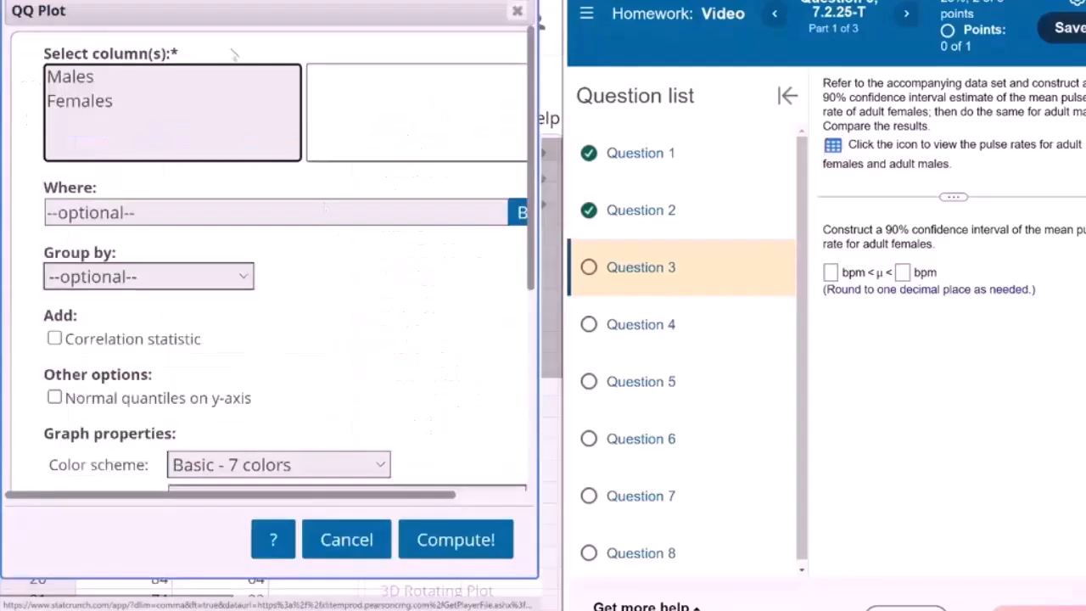
click(117, 101)
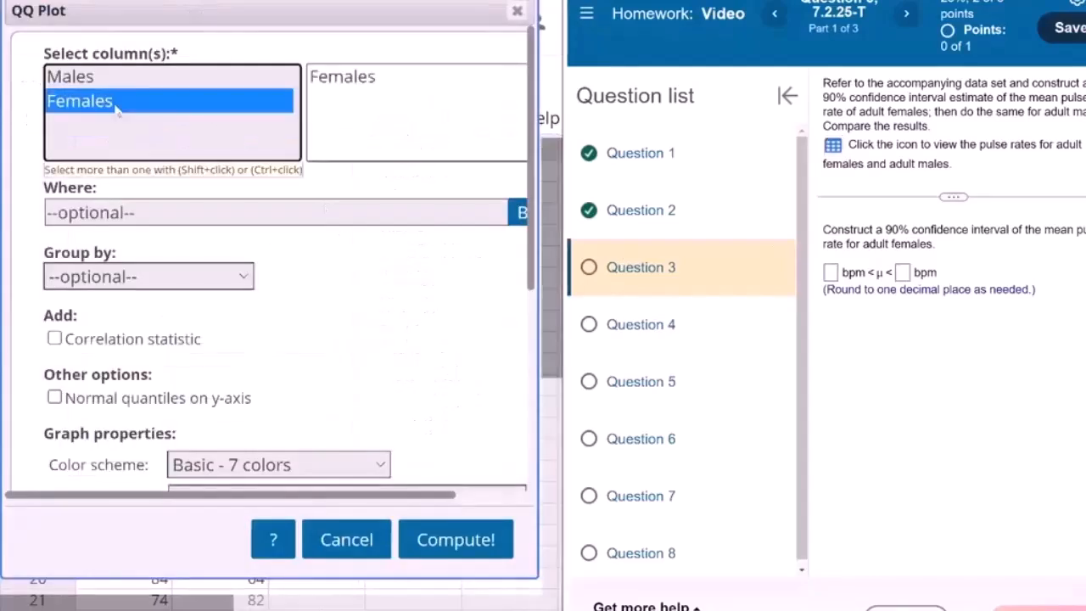
click(445, 533)
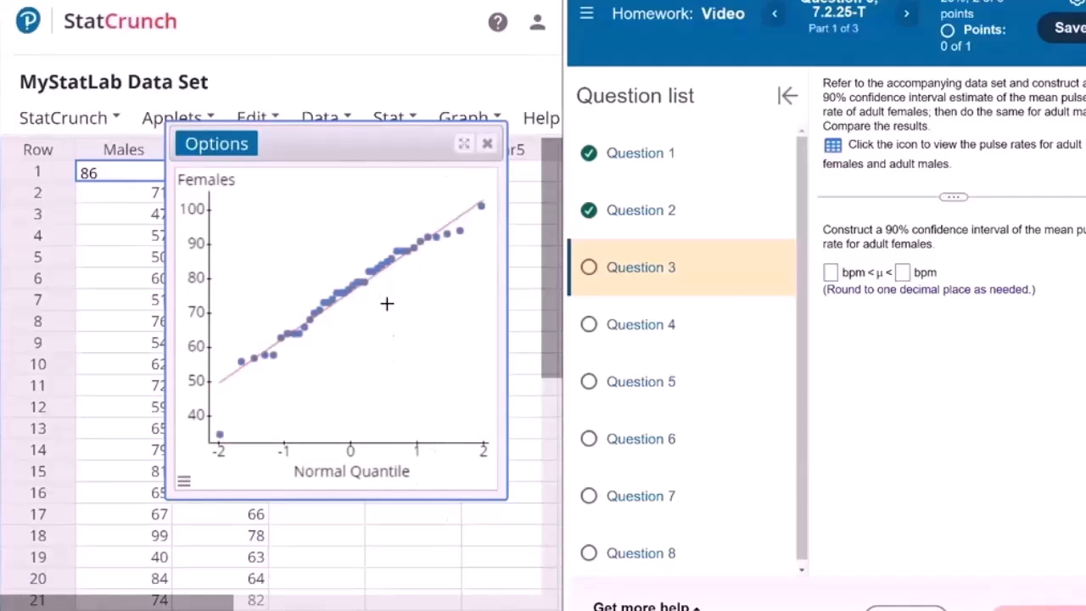
Add the correlation statistic to the Females QQ plot, recompute it and close the plot
click(230, 149)
click(241, 172)
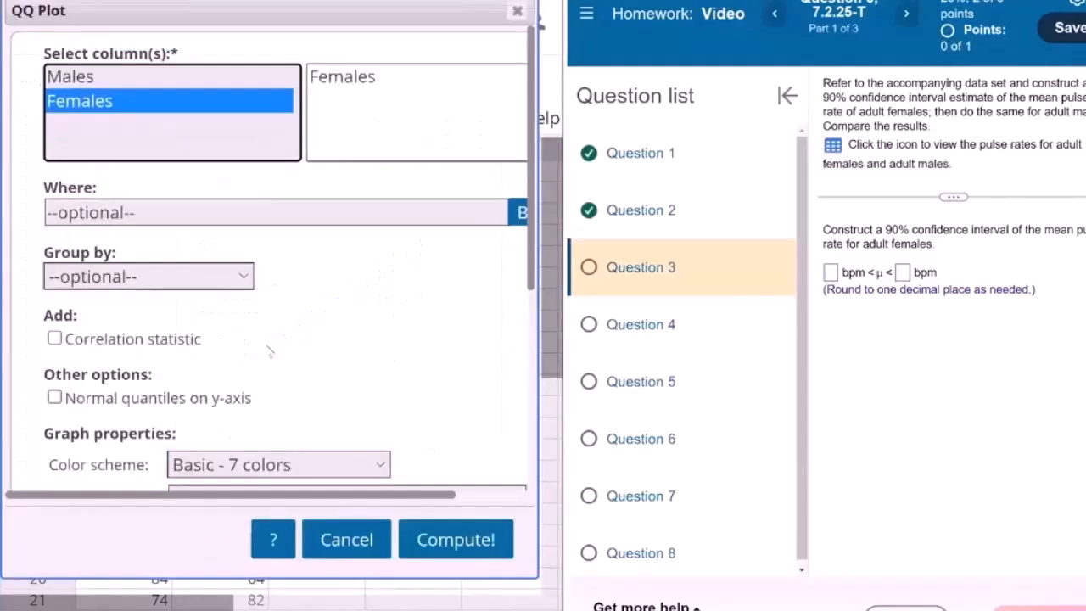
click(191, 339)
click(437, 547)
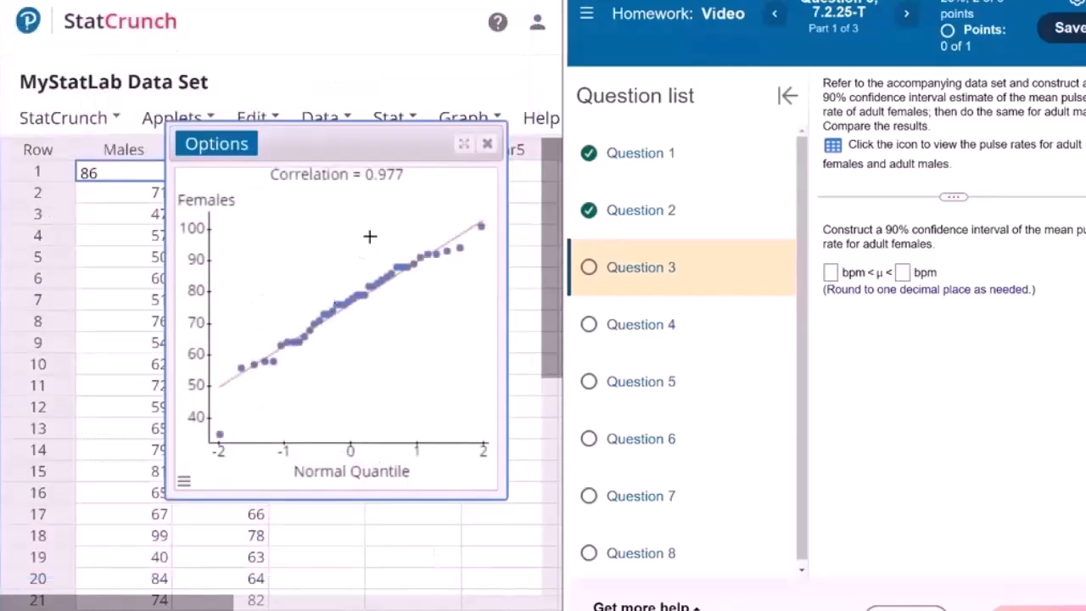
click(487, 143)
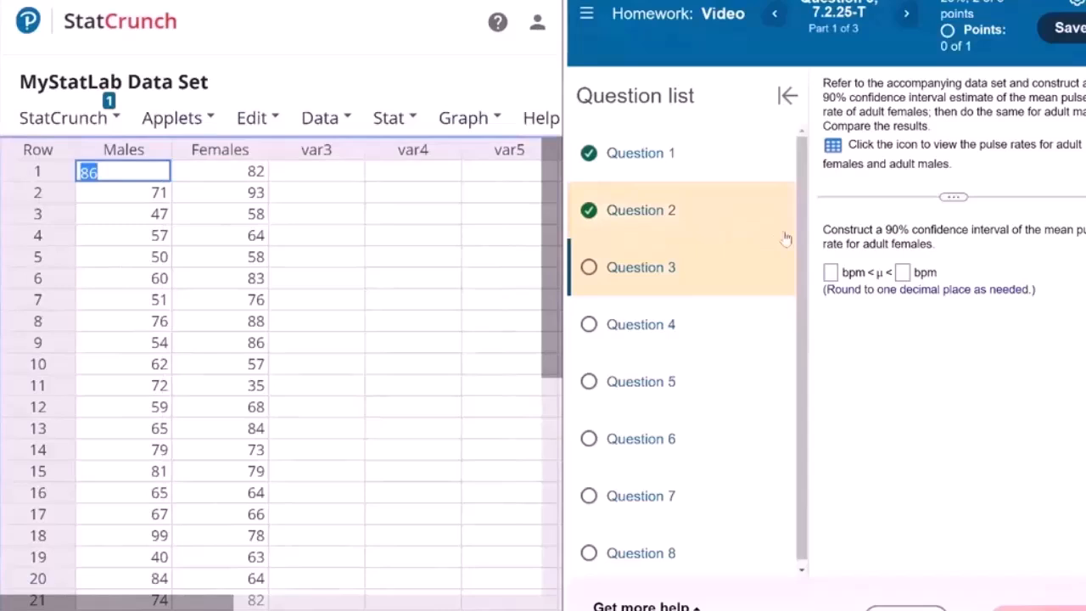
Start a one-sample T procedure with data for the Females pulse rates
scroll(370, 363, down, 10)
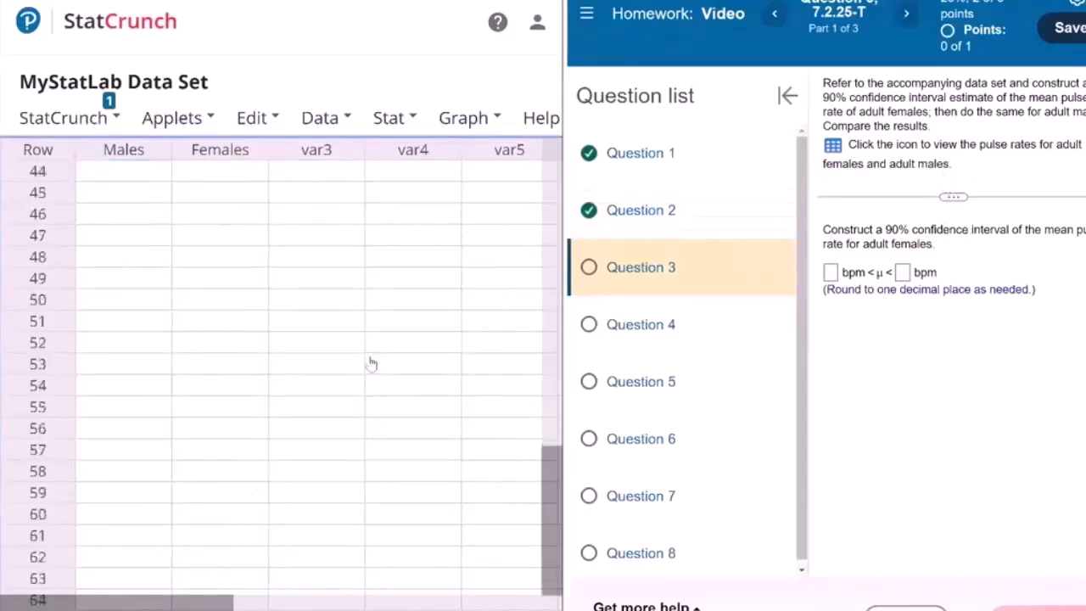
scroll(371, 363, up, 2)
scroll(370, 363, up, 3)
scroll(371, 364, up, 9)
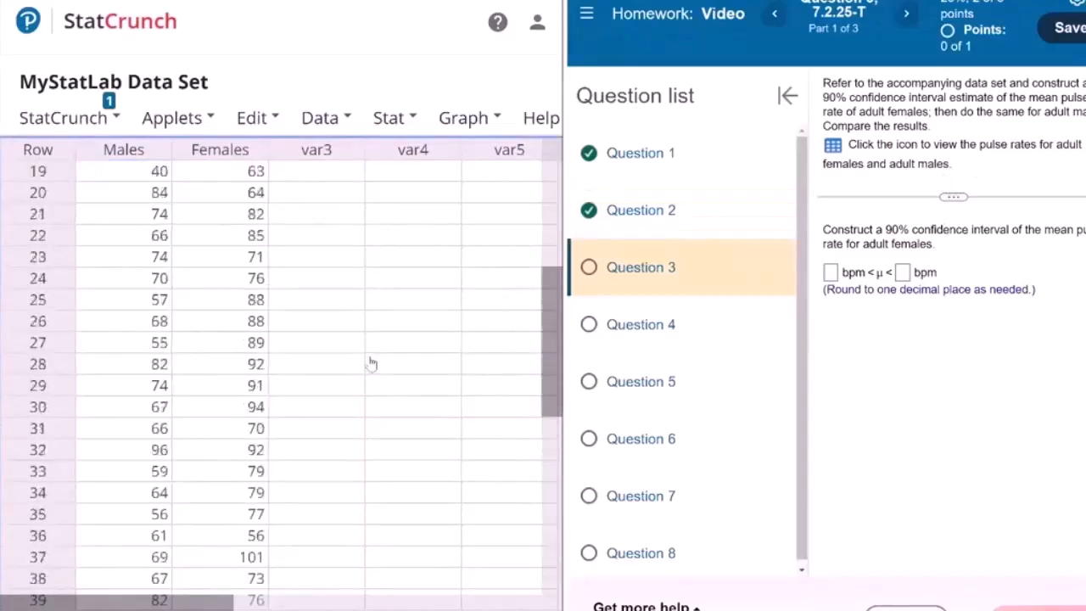
click(389, 118)
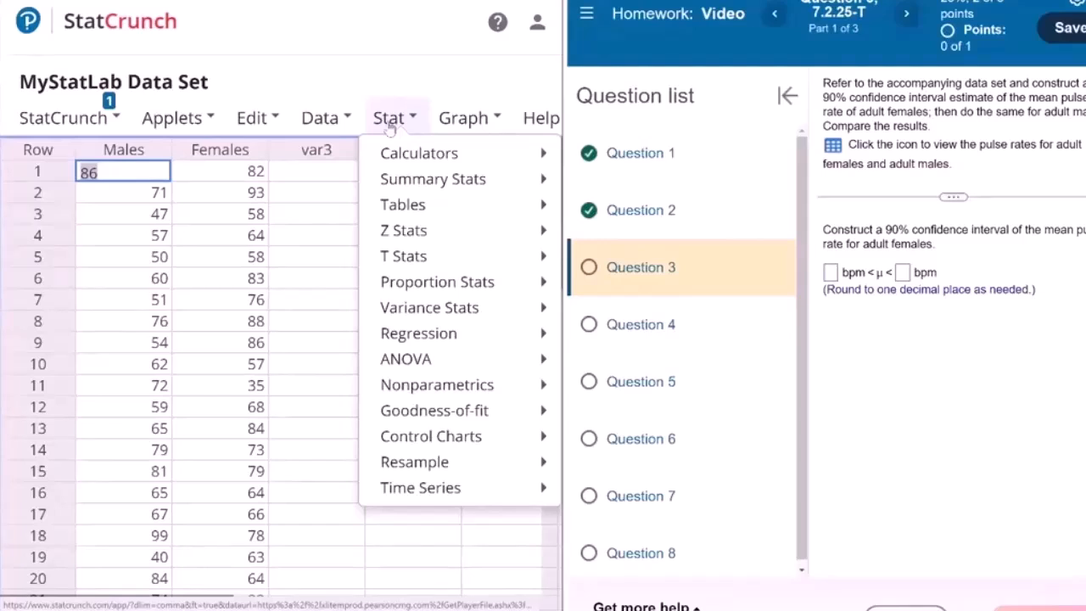
mouse_move(394, 268)
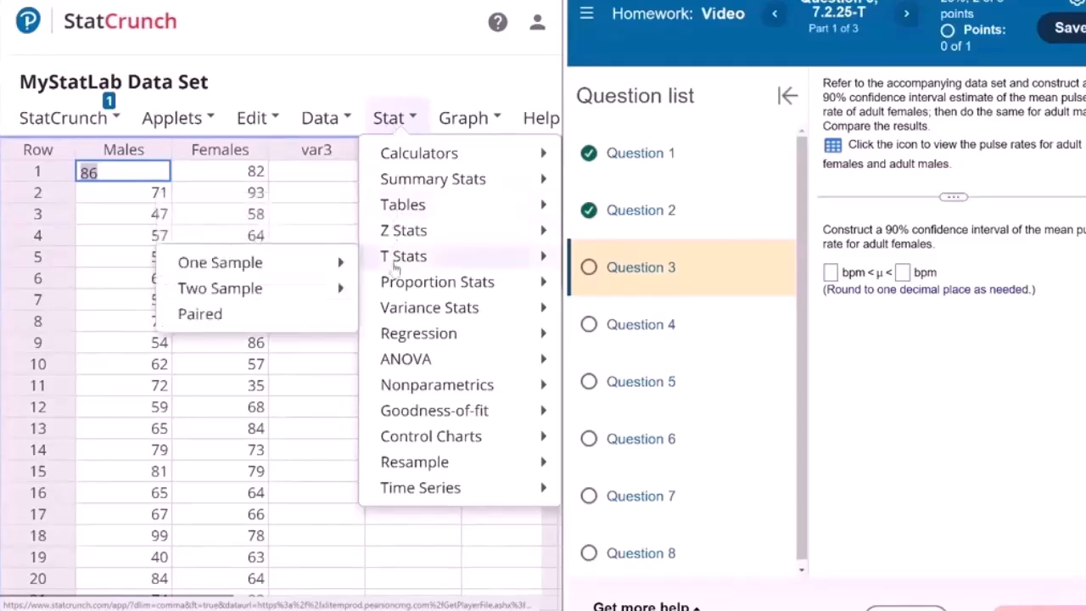
mouse_move(220, 262)
click(407, 201)
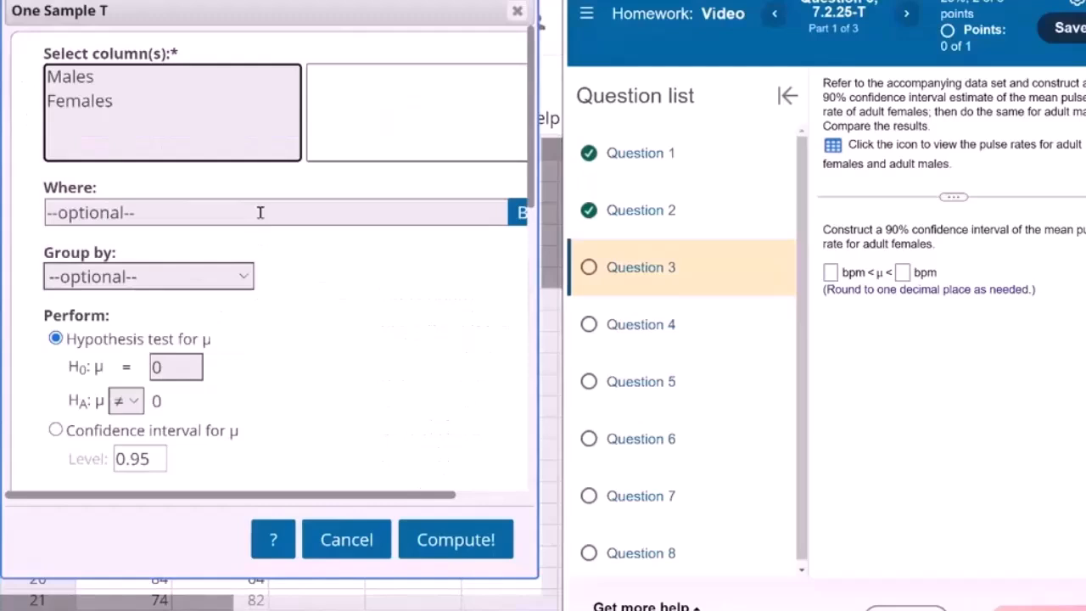
click(170, 101)
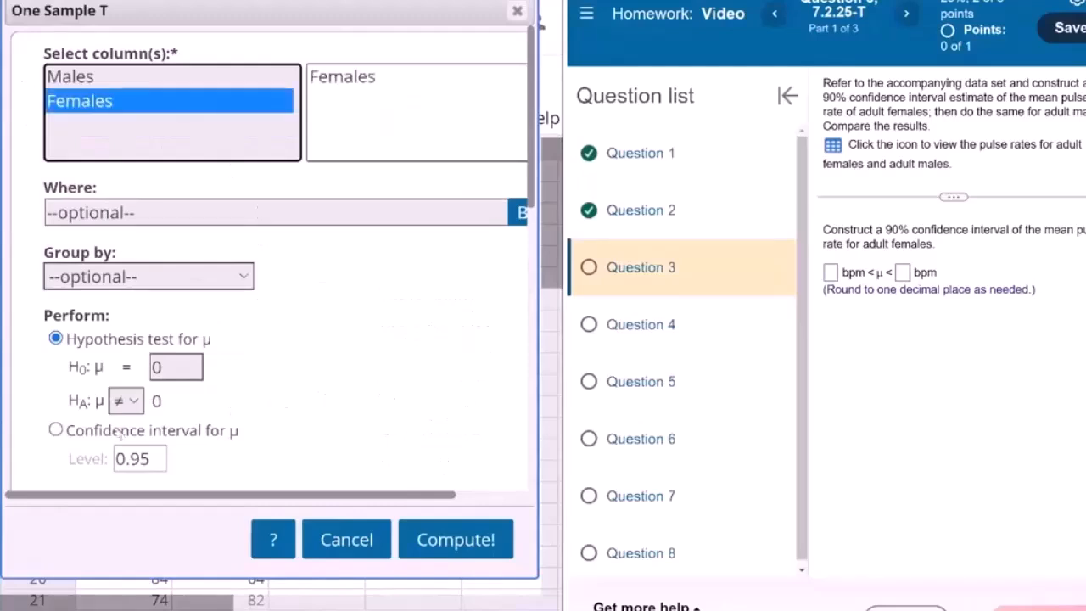
Compute the Females confidence interval for μ at level 0.9, with a QQ plot included
click(122, 433)
scroll(182, 405, down, 1)
click(155, 402)
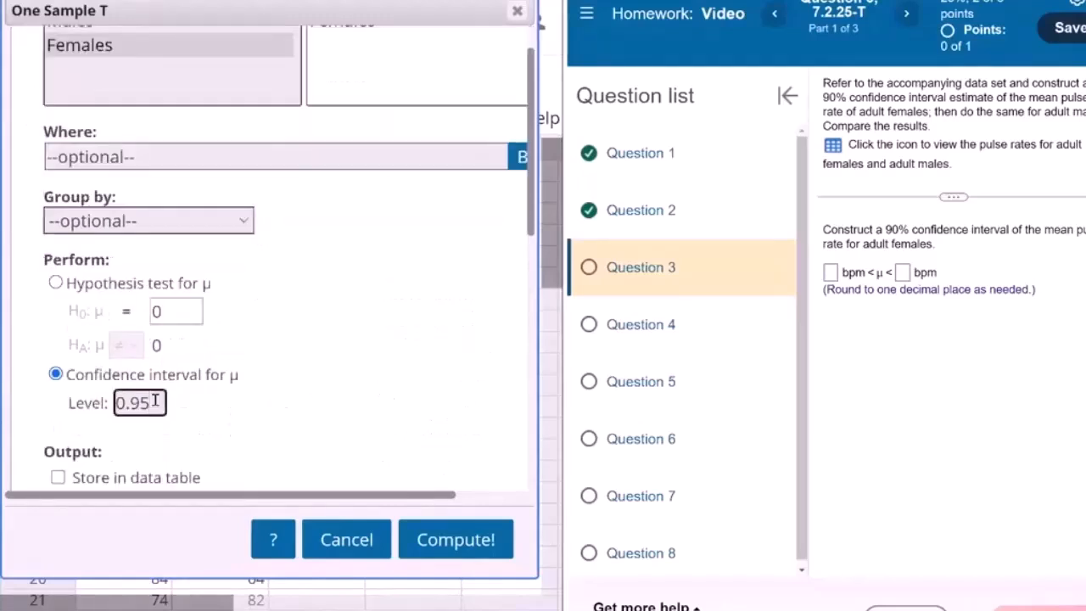
key(BackSpace)
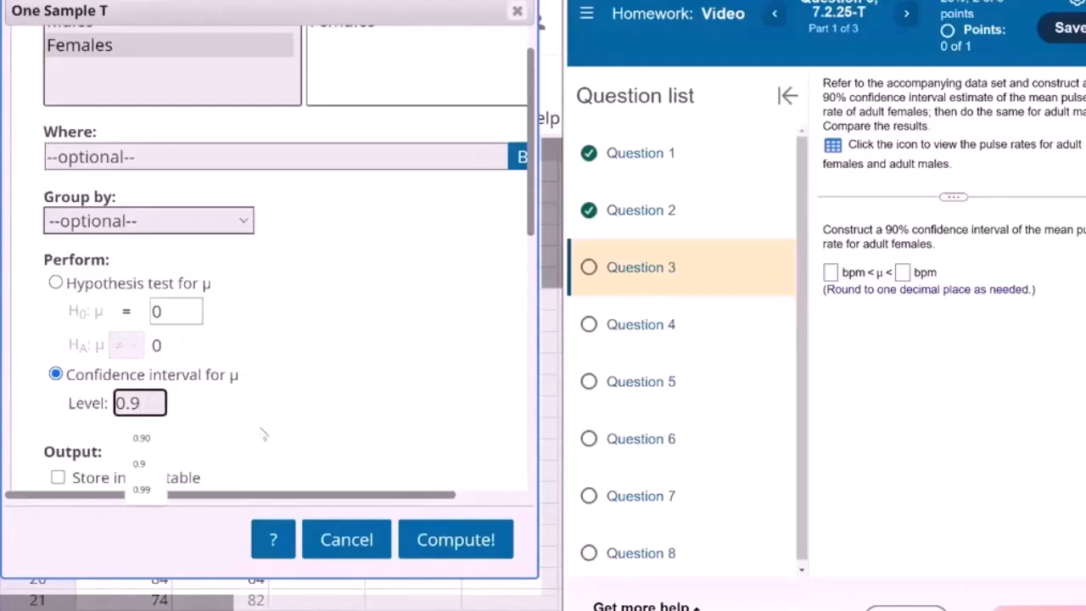
scroll(264, 434, down, 3)
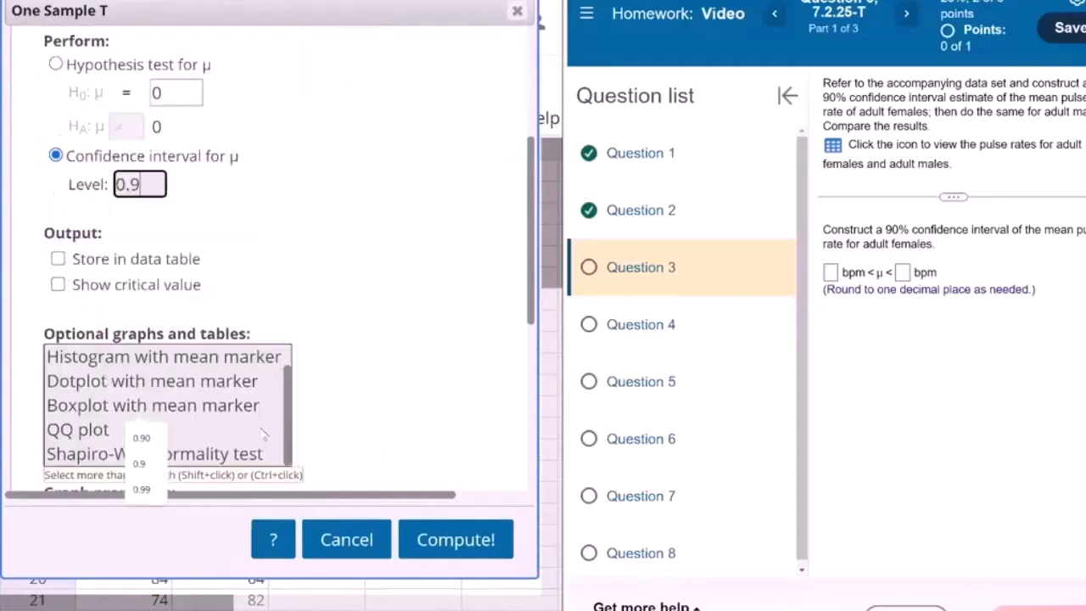
click(103, 432)
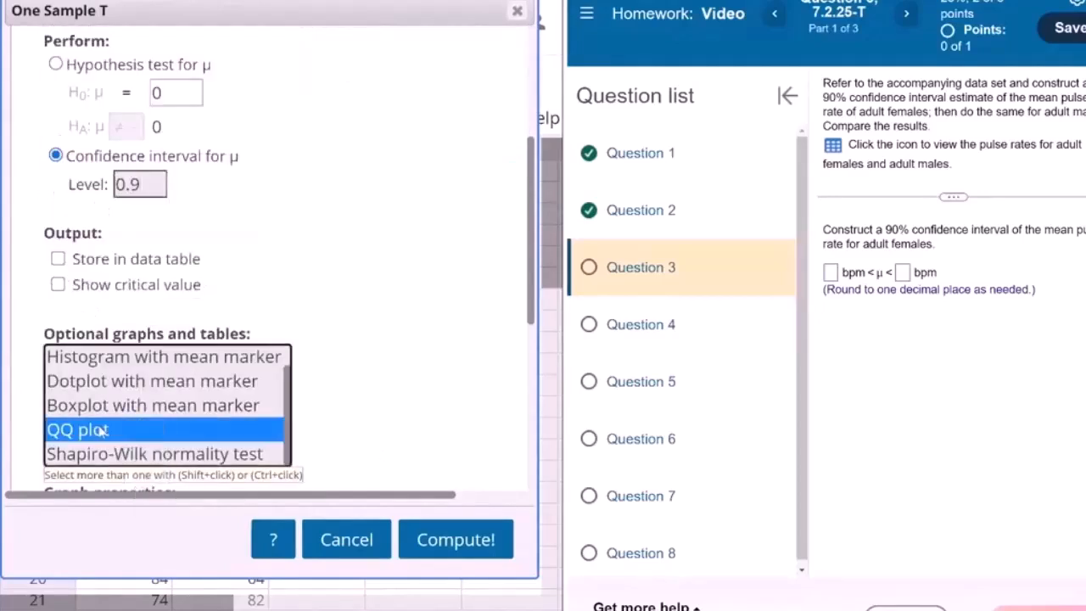
click(443, 545)
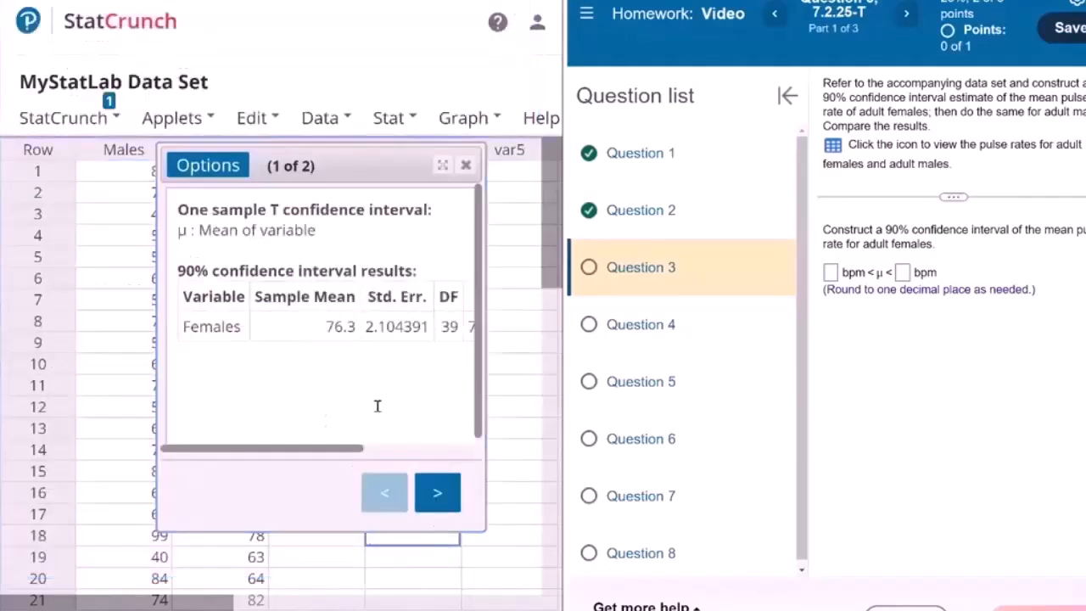
Answer the adult females' 90% confidence interval with limits 72.8 and 79.8 bpm and submit it
click(422, 448)
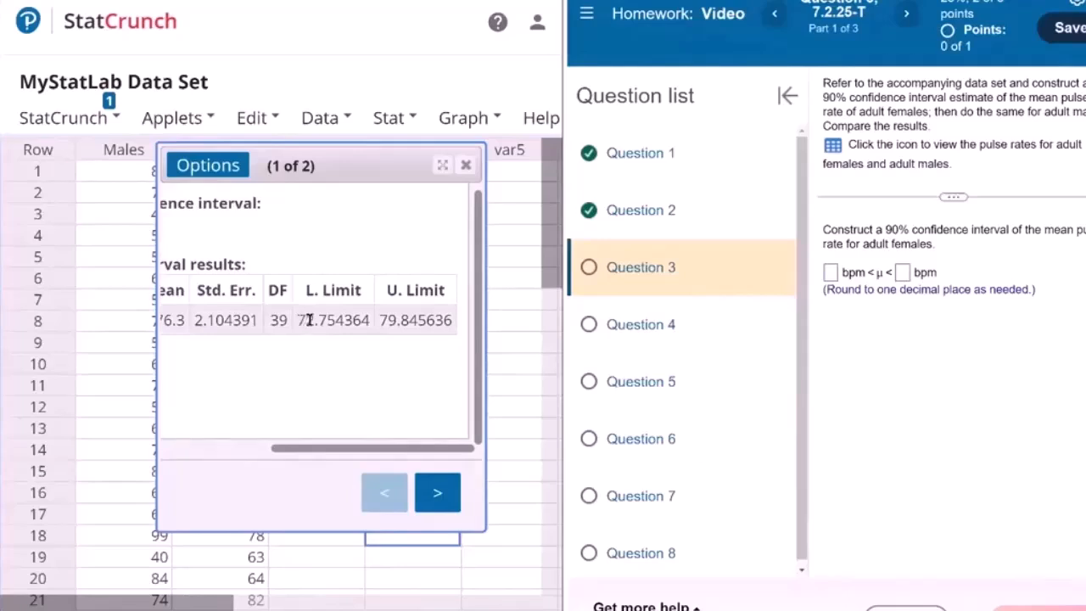
drag(301, 319, 326, 320)
click(836, 273)
text(72.8)
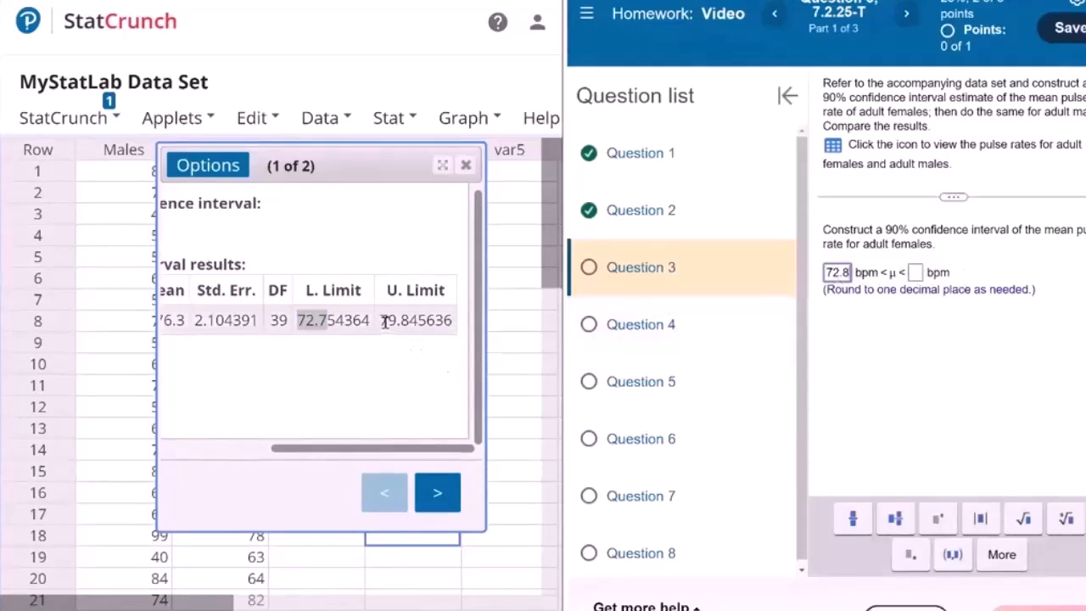
drag(381, 320, 409, 320)
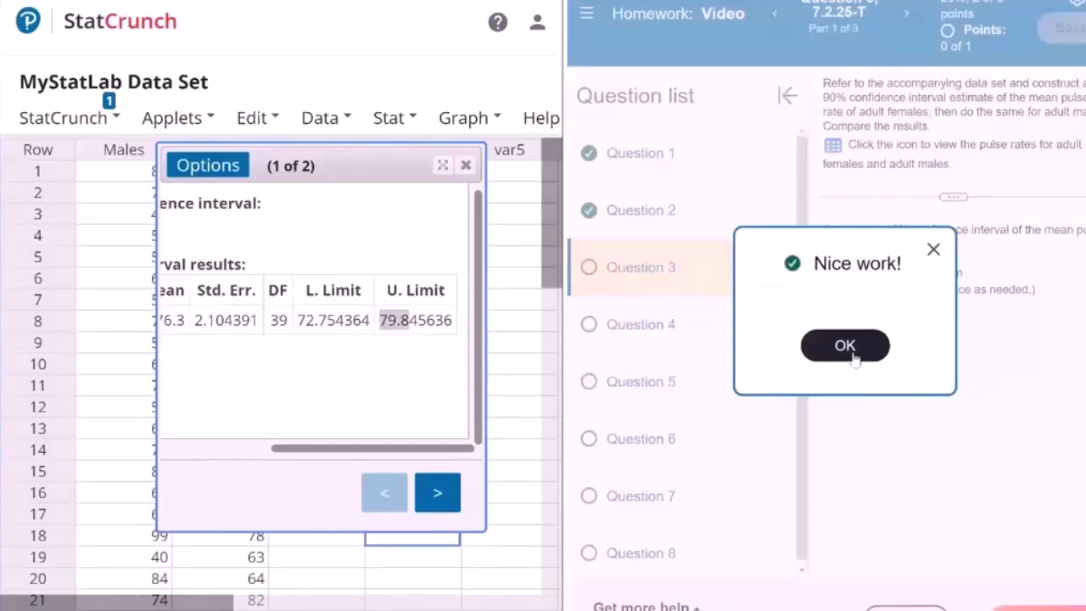
click(848, 347)
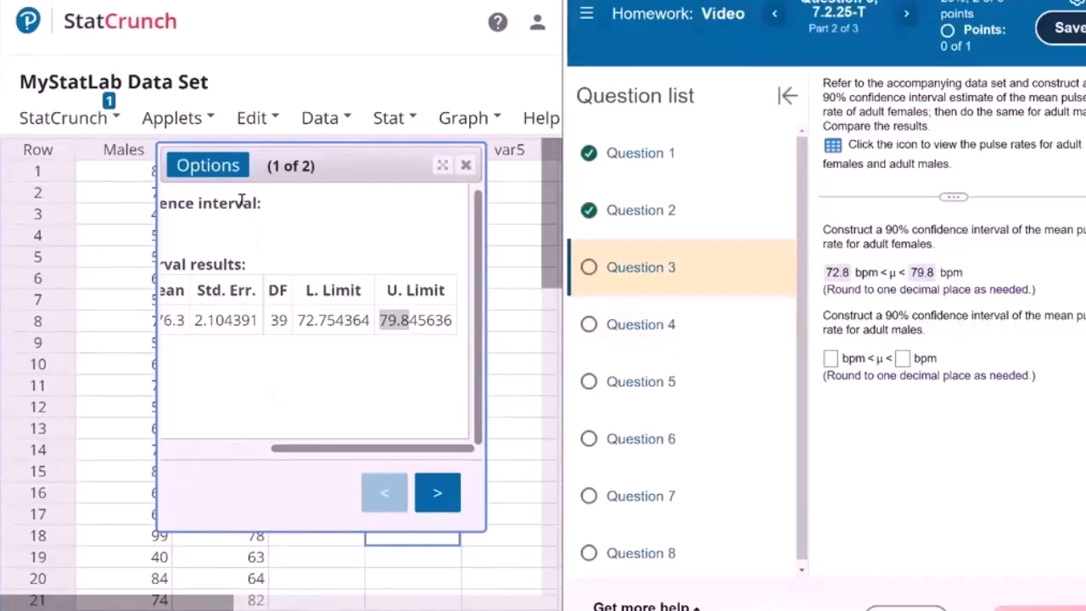
Recompute the one-sample T interval for the Males column instead and check the Males QQ plot
click(227, 174)
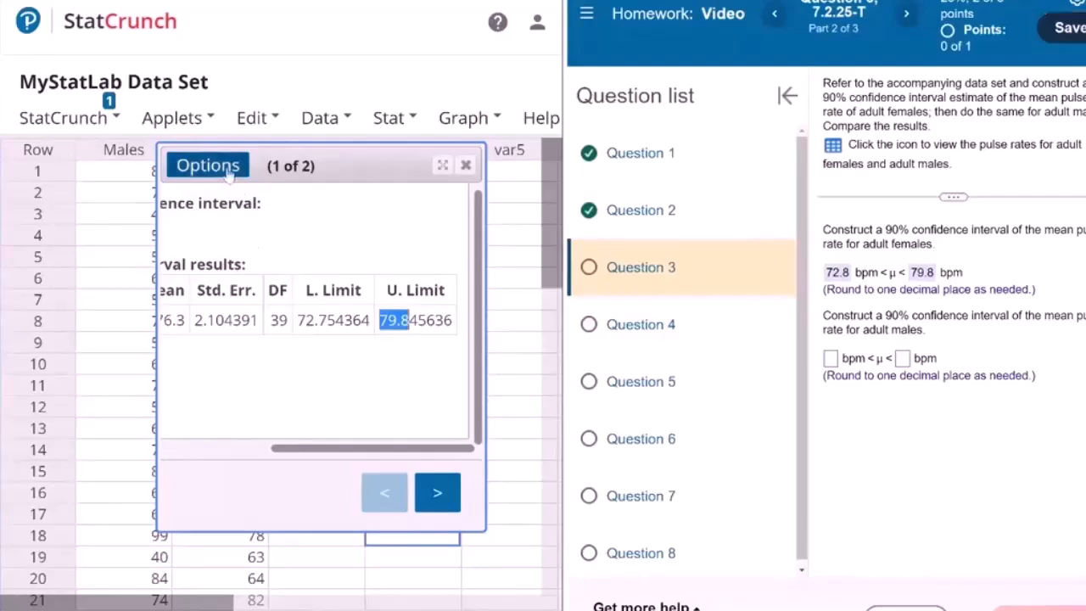
click(227, 173)
click(220, 196)
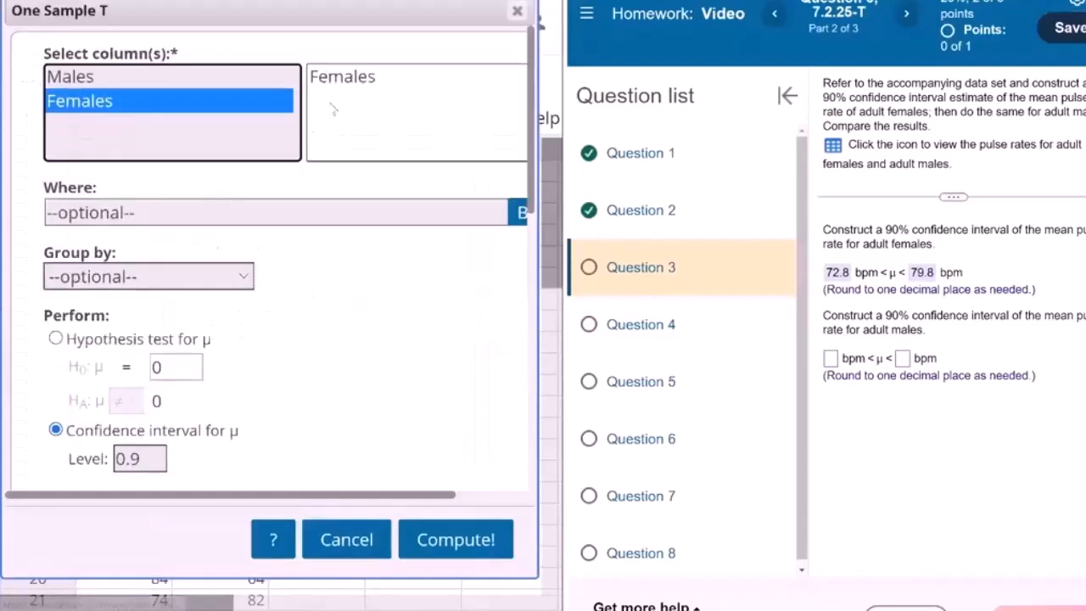
click(194, 80)
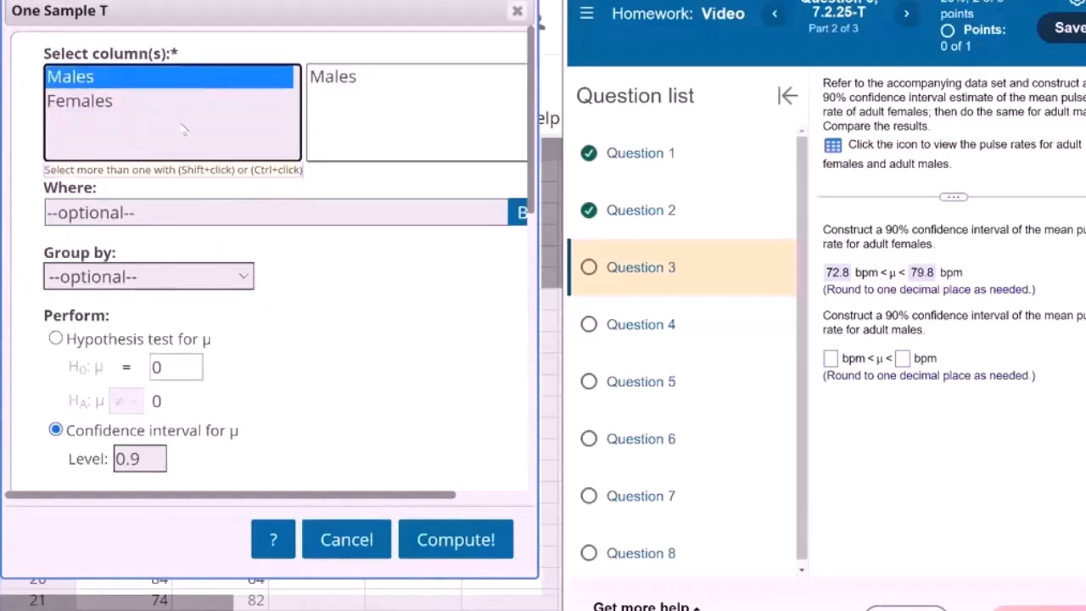
scroll(276, 278, down, 5)
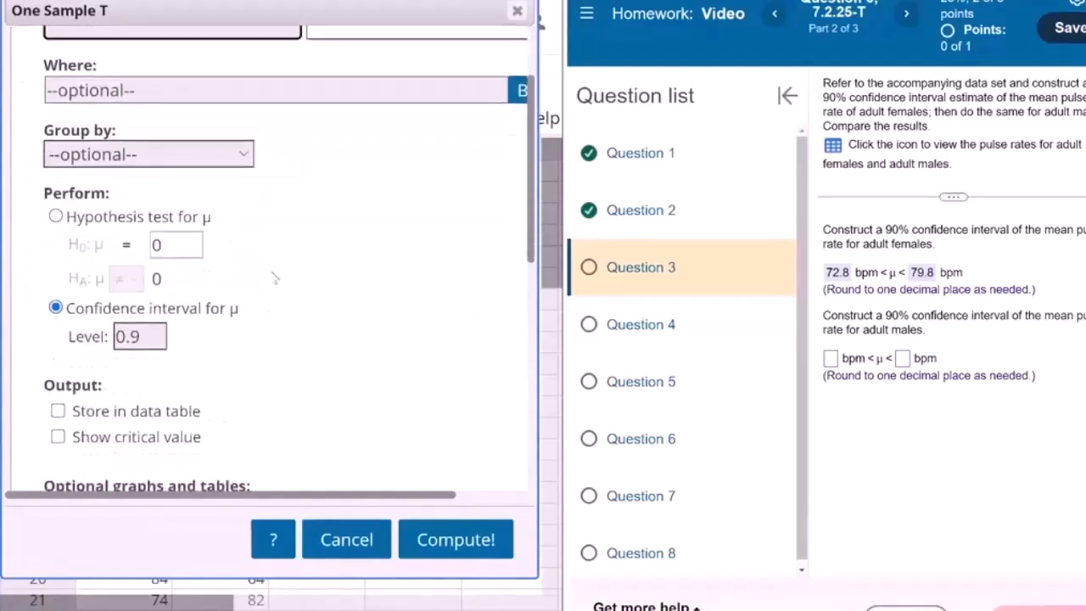
click(456, 540)
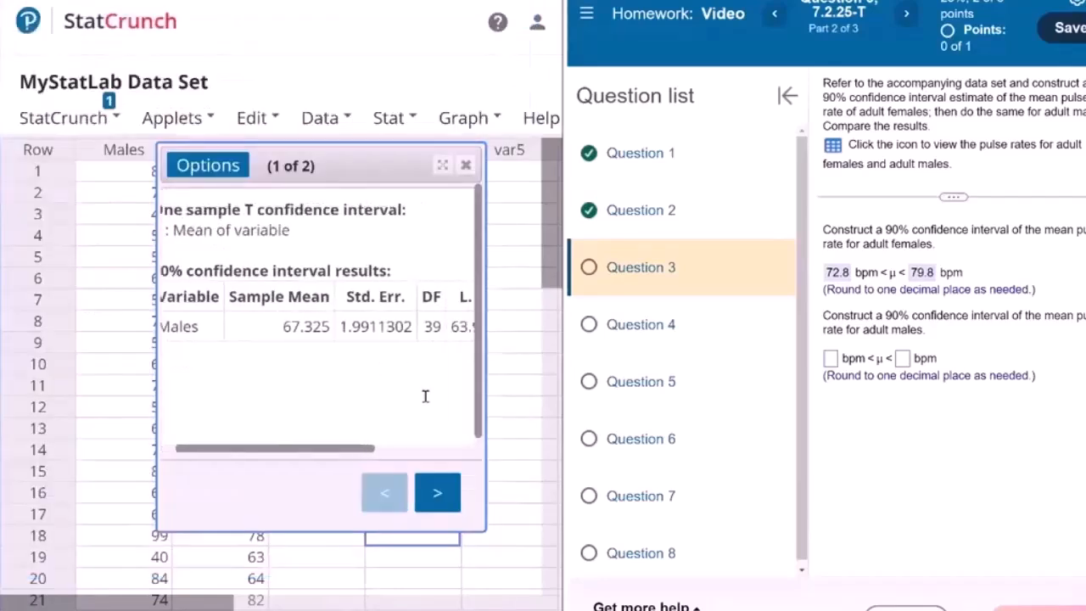
click(450, 494)
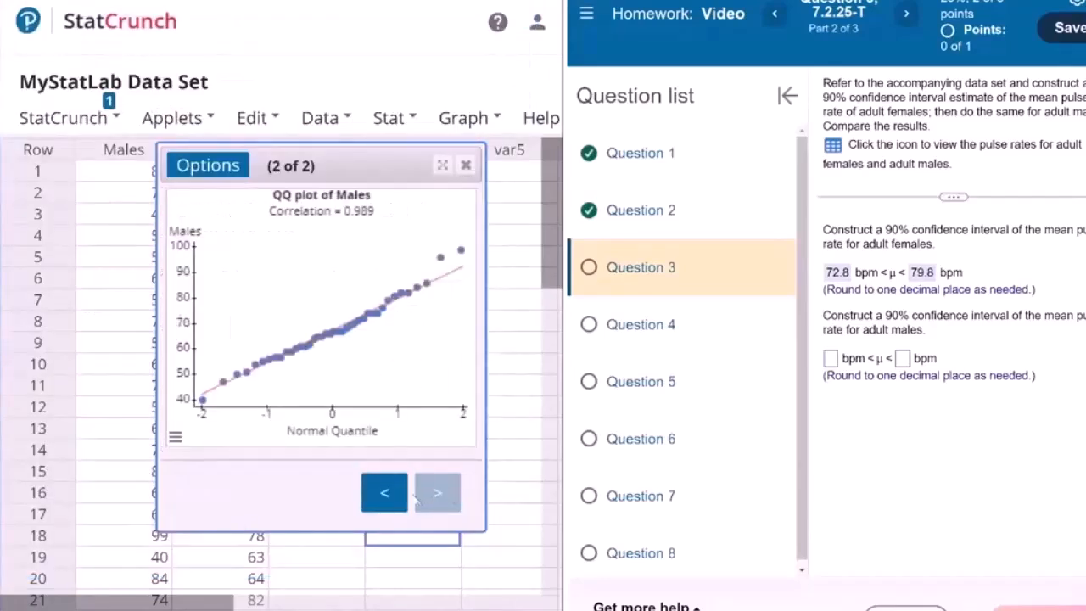
click(384, 499)
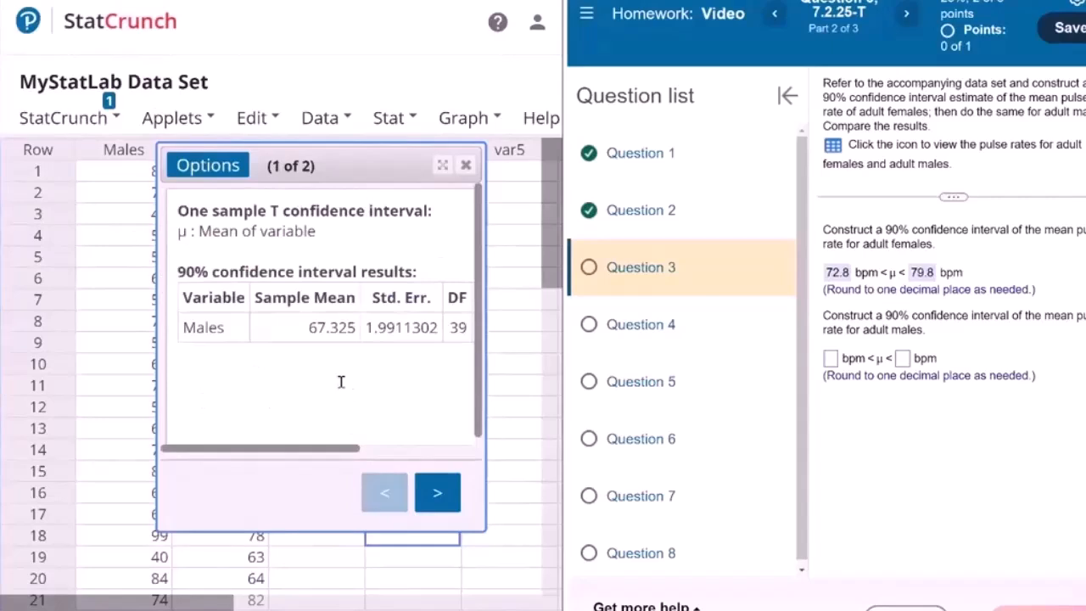
Answer the adult males' 90% confidence interval with limits 64 and 70.7 bpm and submit it
scroll(341, 381, right, 3)
scroll(341, 382, right, 2)
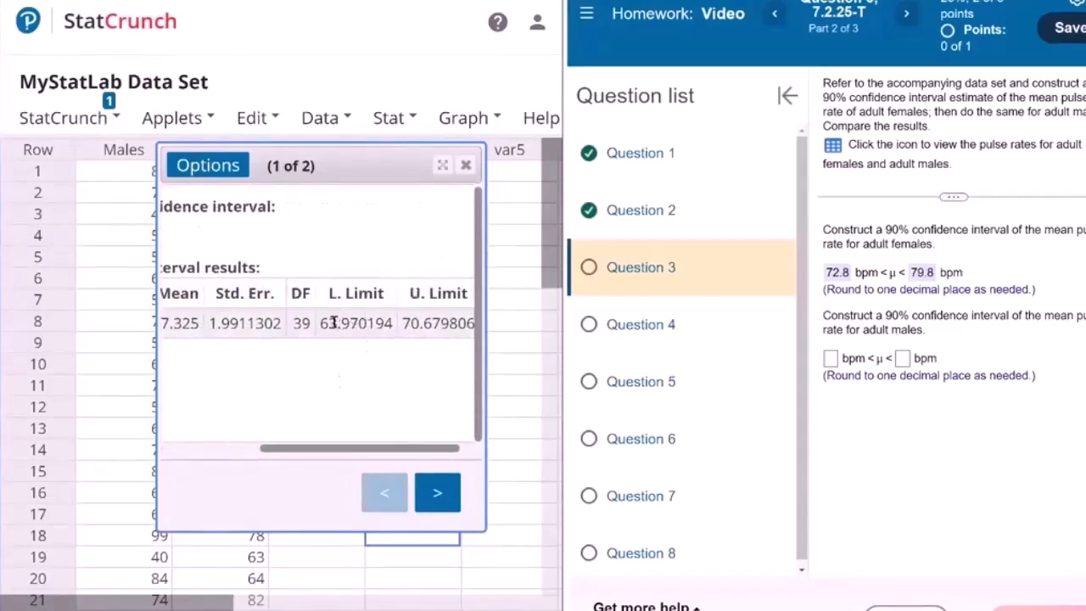
click(830, 358)
text(64)
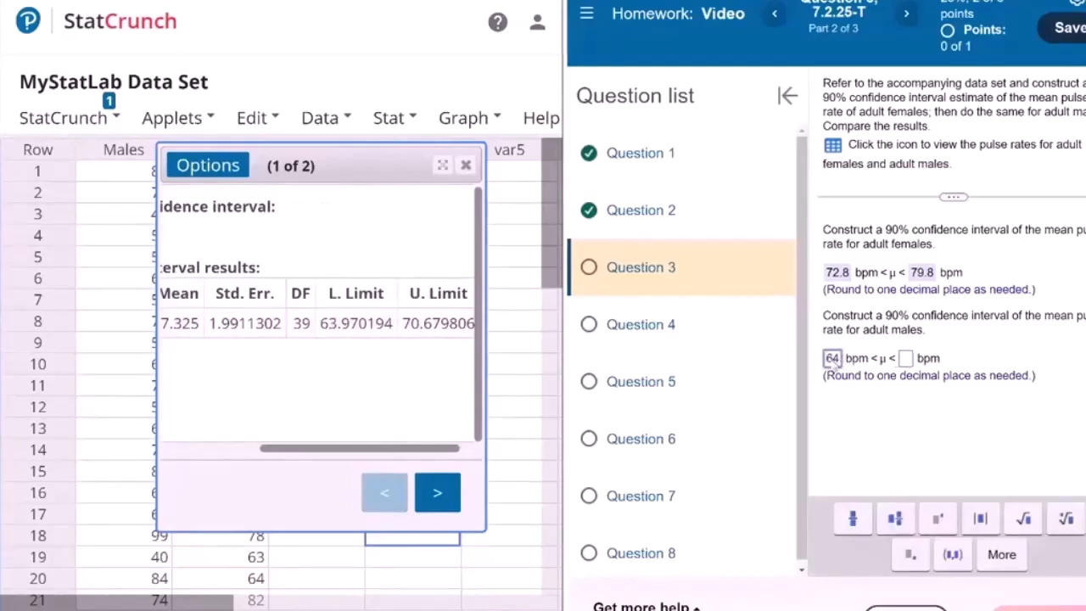
click(906, 362)
text(70.)
scroll(427, 339, left, 5)
text(7)
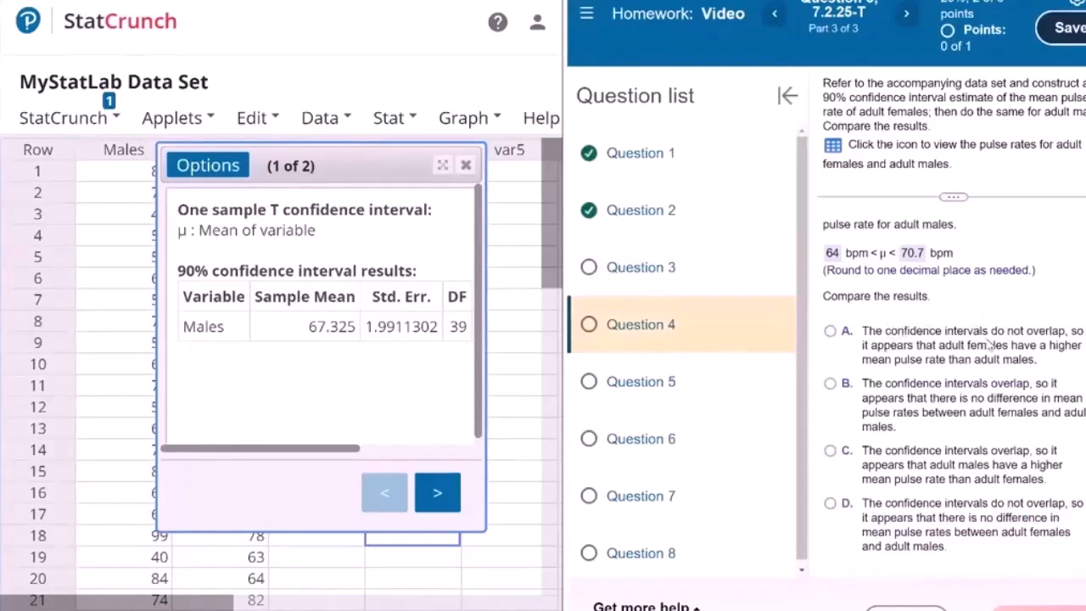
Compare the two intervals and submit option A, that they do not overlap and adult females appear to have a higher mean pulse rate
scroll(977, 289, up, 1)
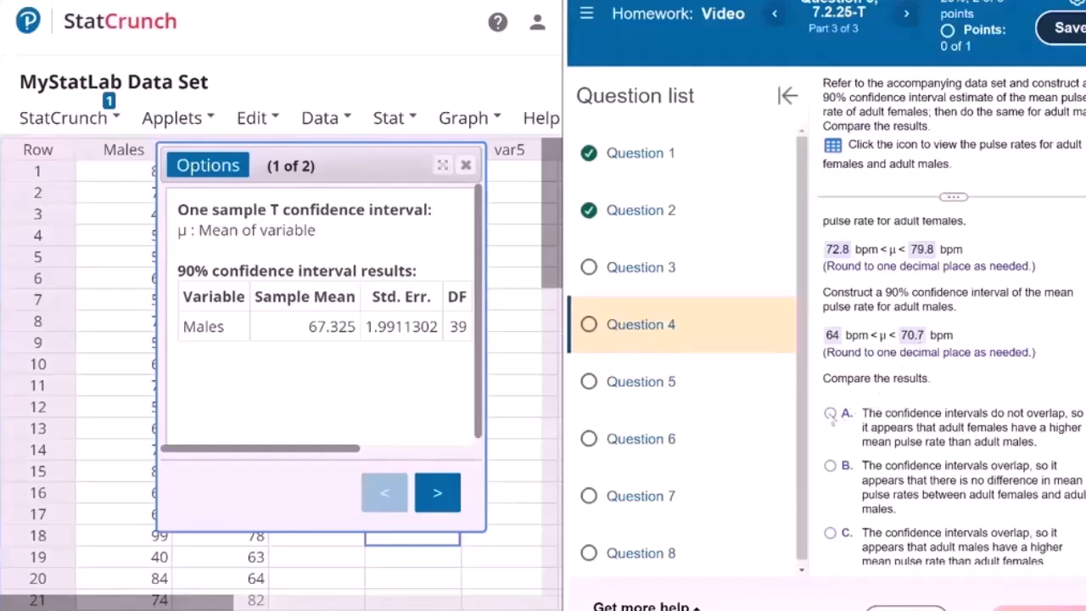
click(831, 415)
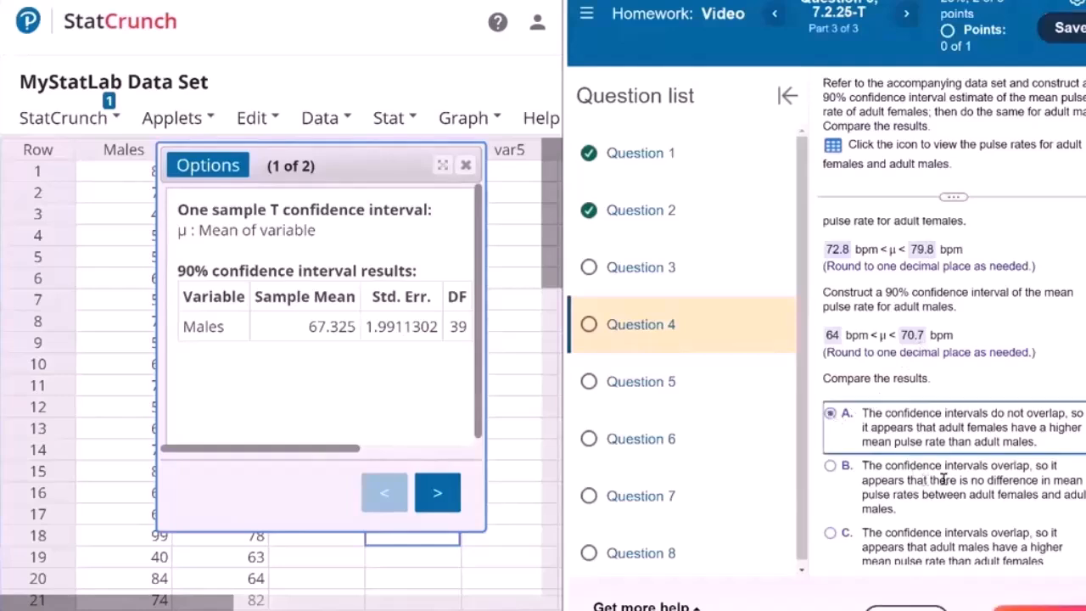
scroll(959, 488, down, 1)
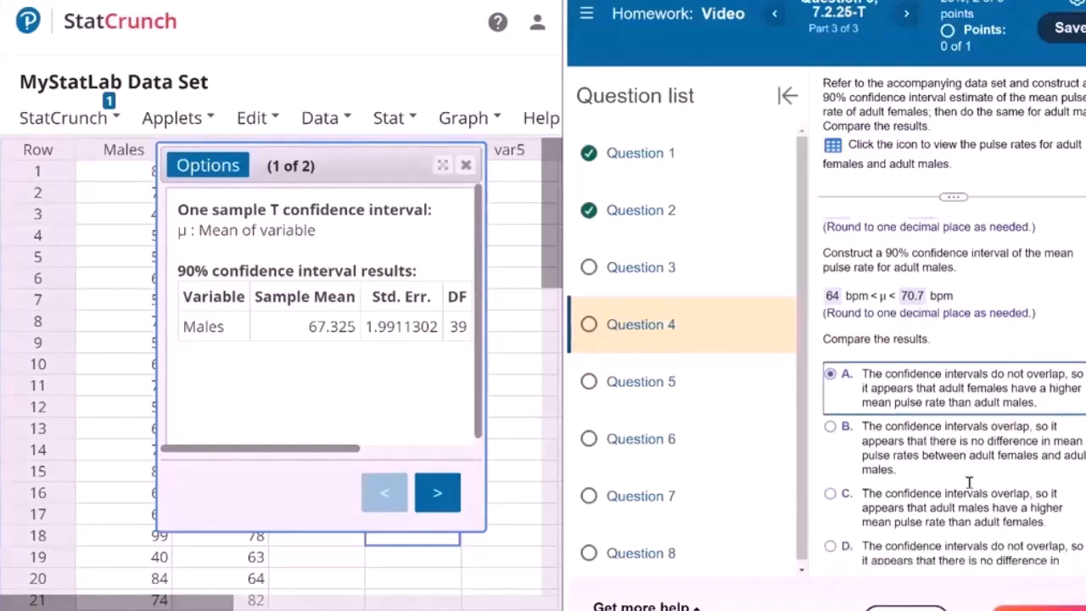
scroll(956, 499, down, 1)
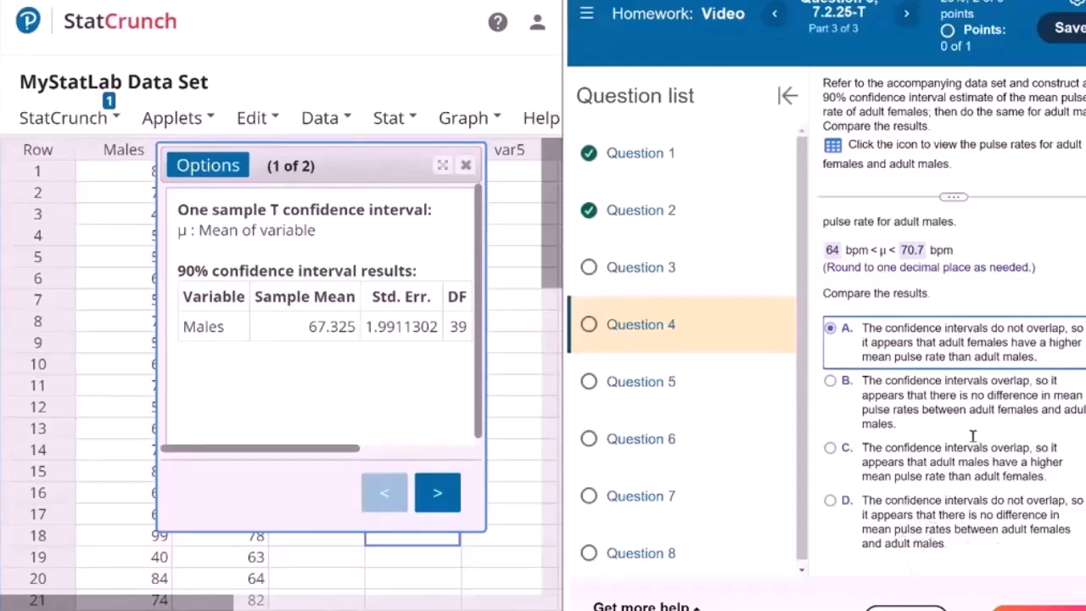
scroll(974, 416, up, 2)
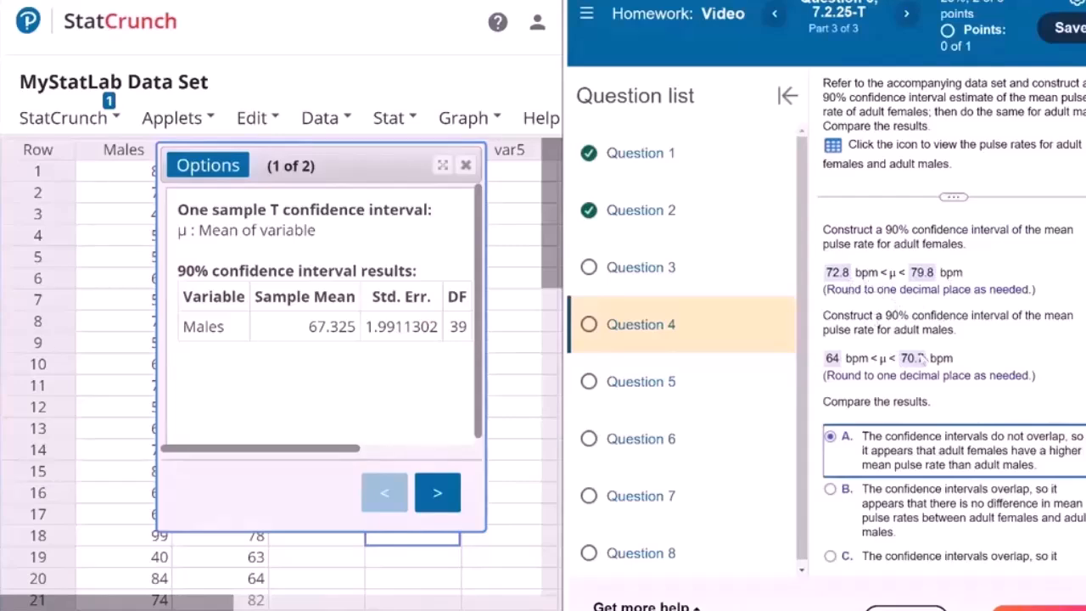
click(1050, 594)
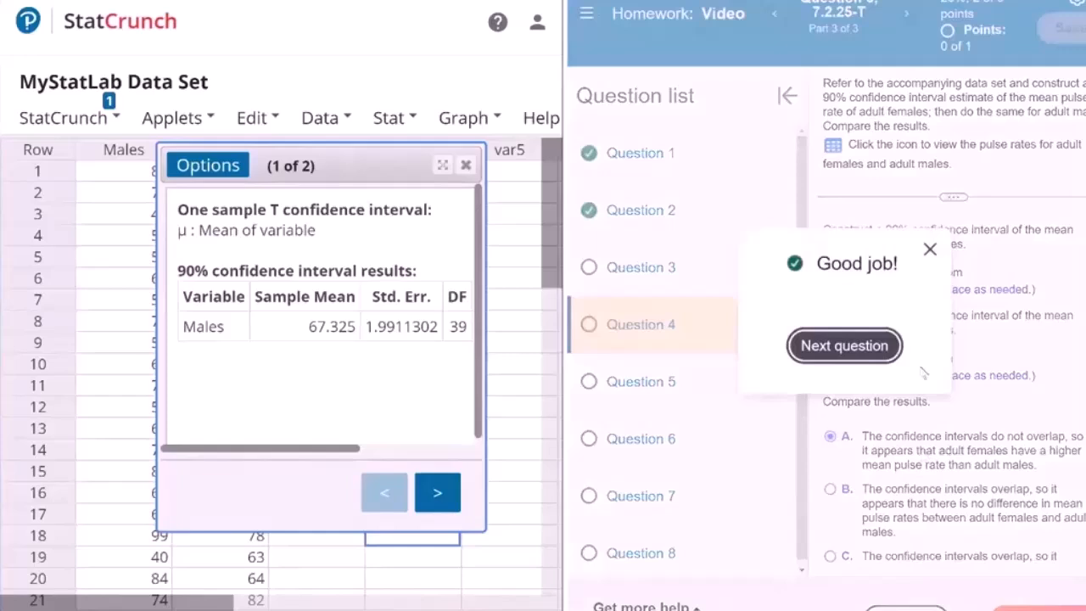
click(844, 345)
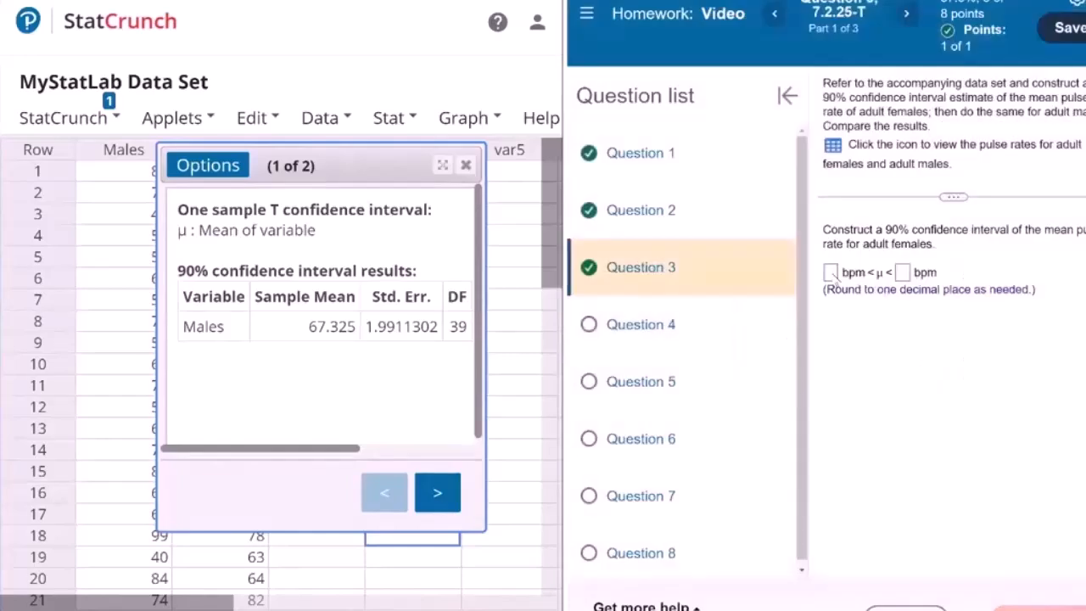